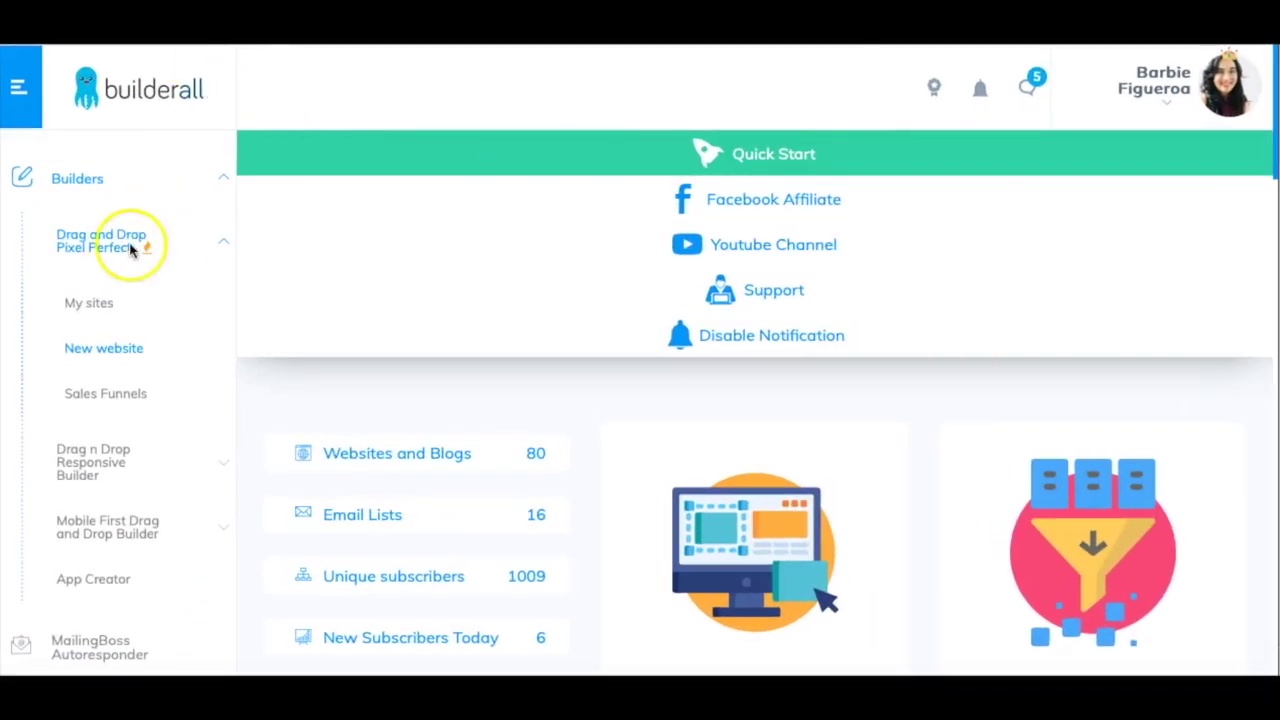
# Open the new website template gallery of the Drag and Drop Pixel Perfect builder
pyautogui.click(103, 186)
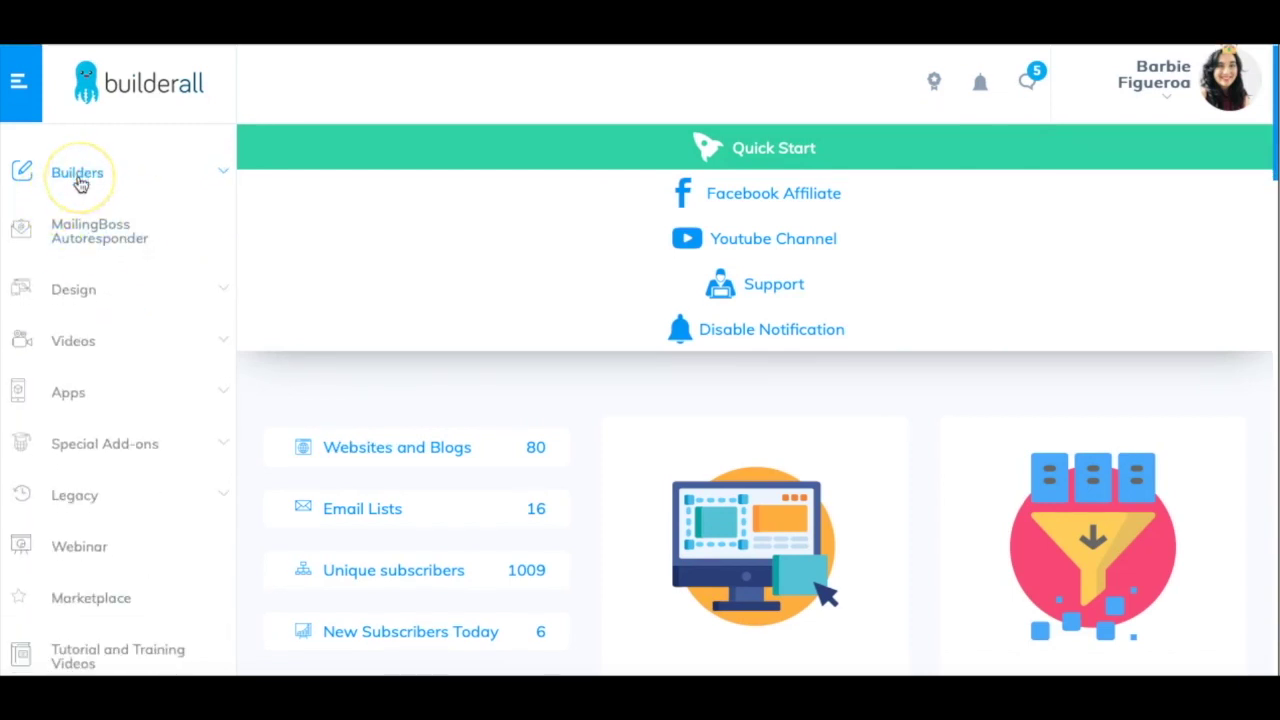
pyautogui.click(84, 176)
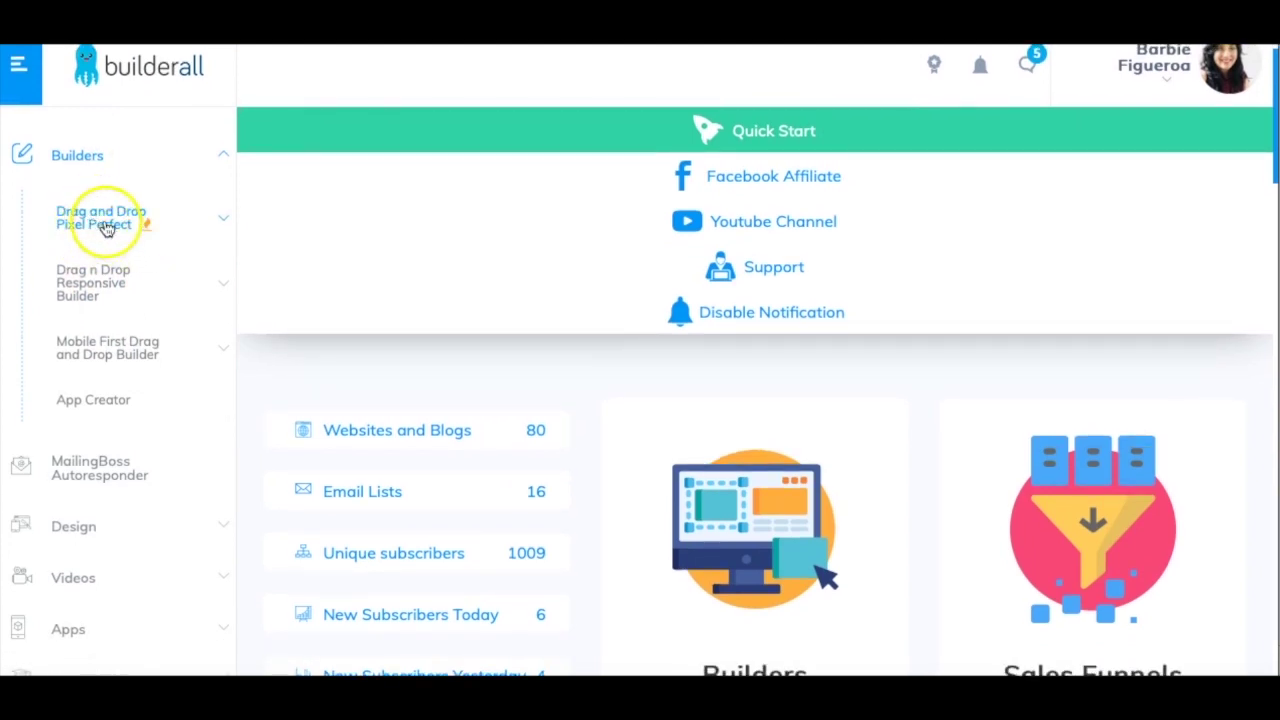
pyautogui.click(100, 220)
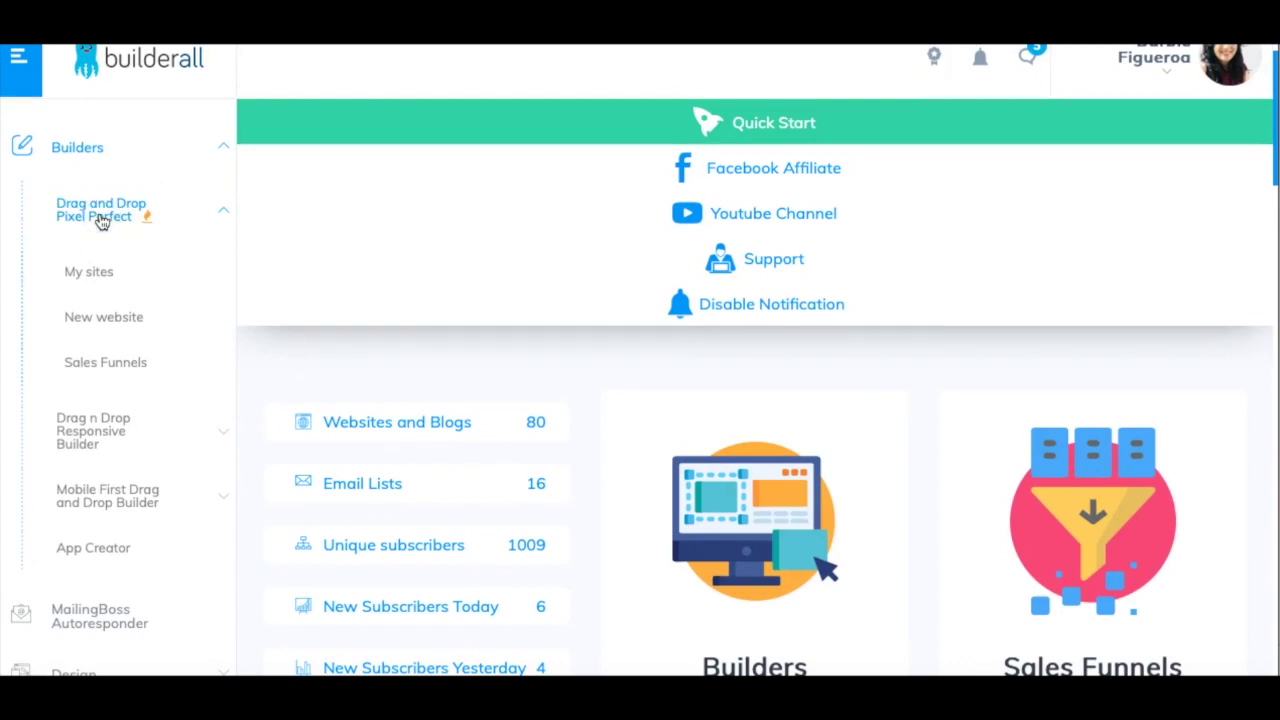
pyautogui.click(108, 320)
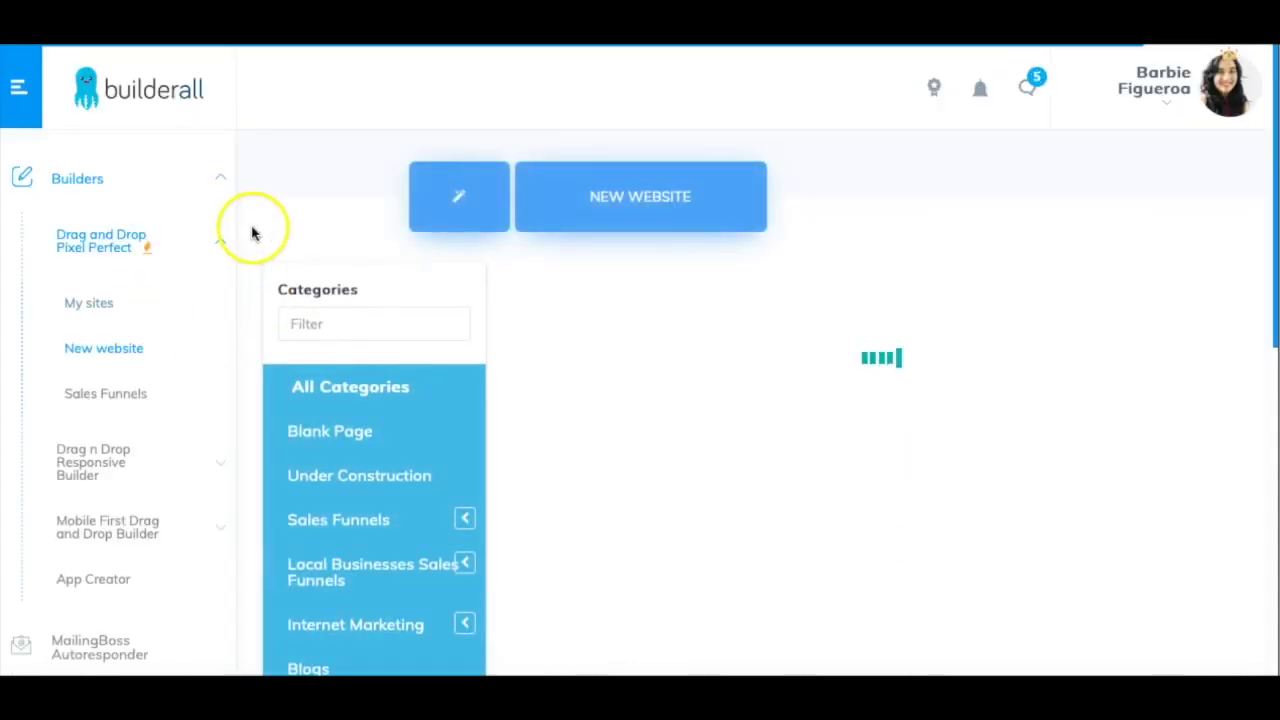
# Filter the templates to the Blank Page category and open Blank Layout Clean for editing
pyautogui.scroll(-3, 343, 206)
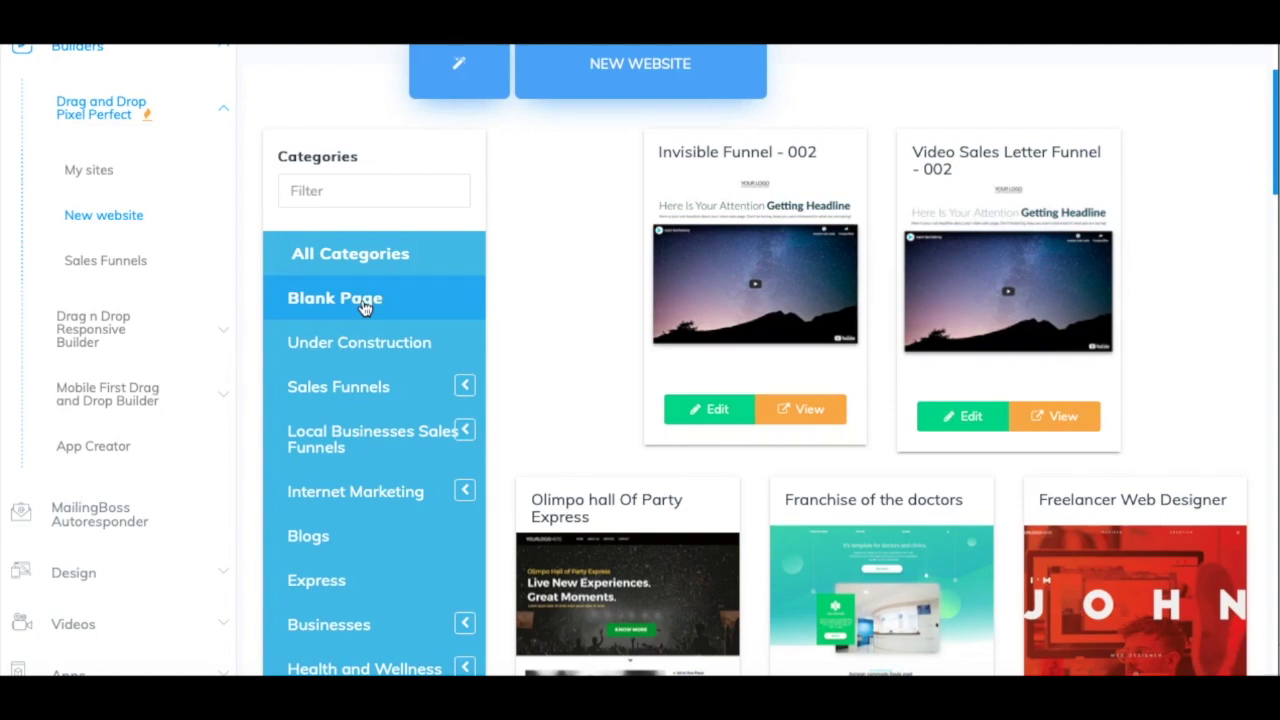
pyautogui.click(365, 307)
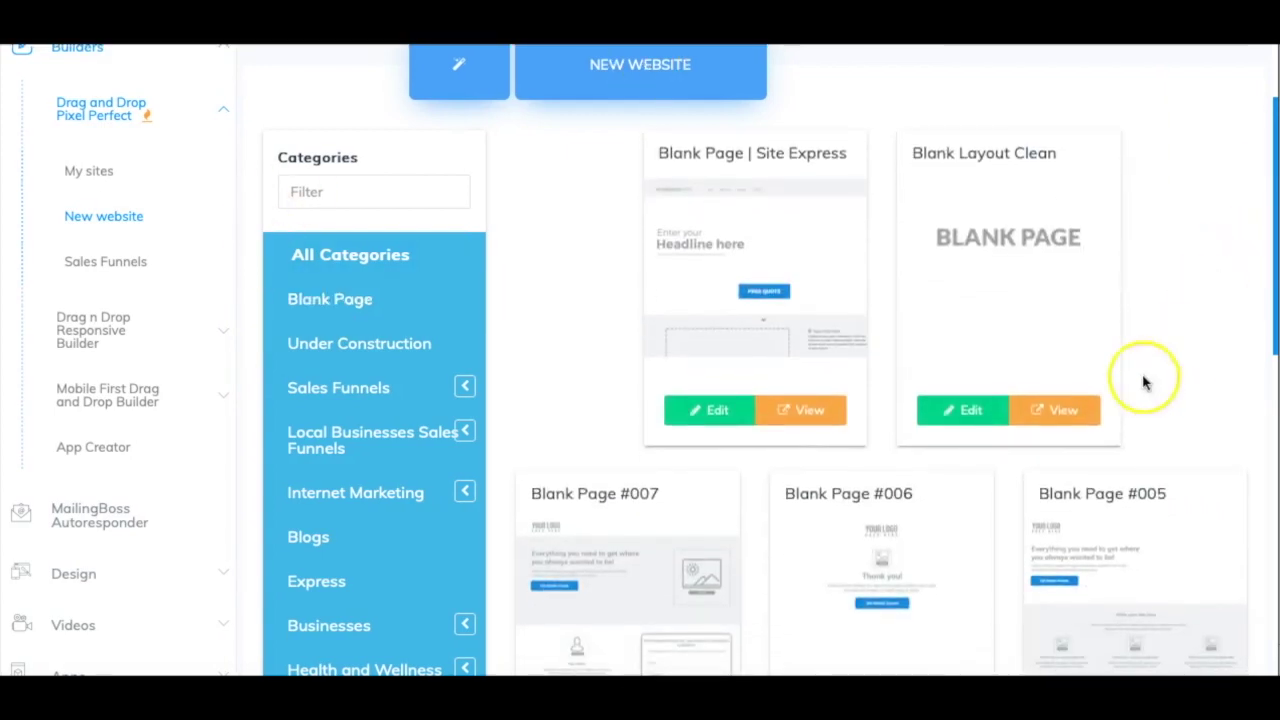
pyautogui.click(971, 412)
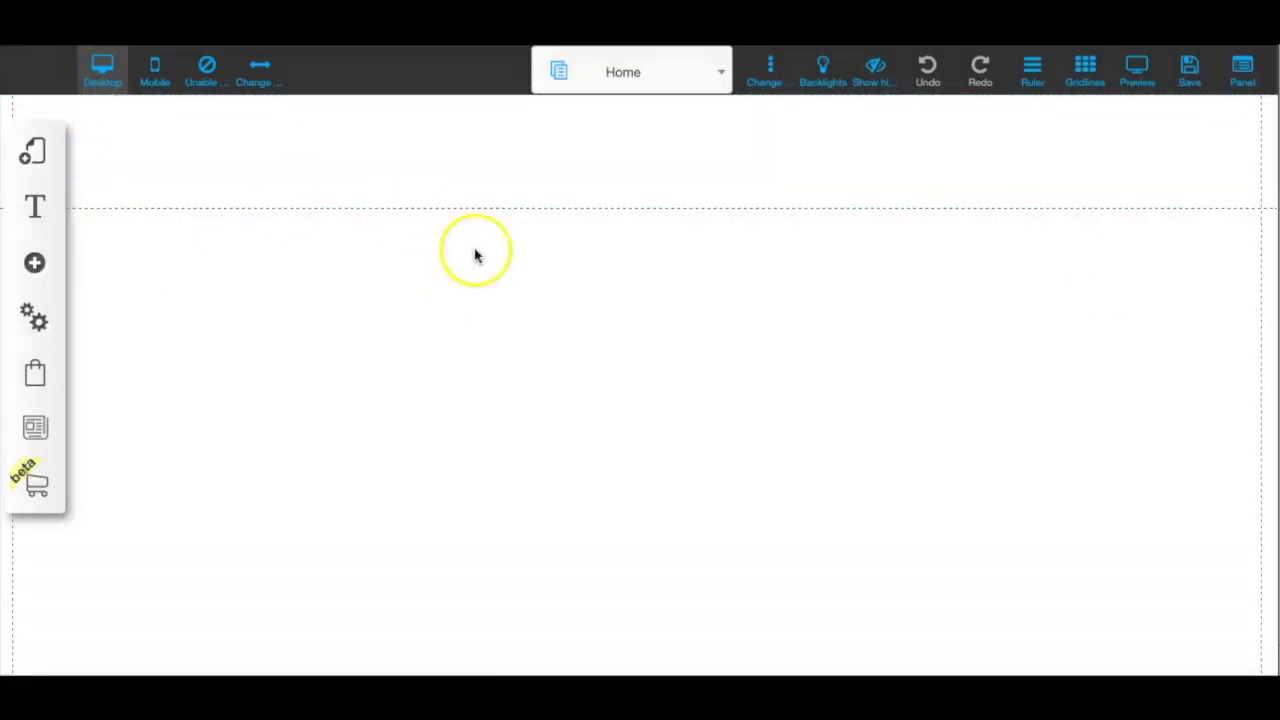
# Shorten the blank page's header area by moving its dividing line up
pyautogui.moveTo(638, 206); pyautogui.dragTo(644, 146)
pyautogui.click(608, 231)
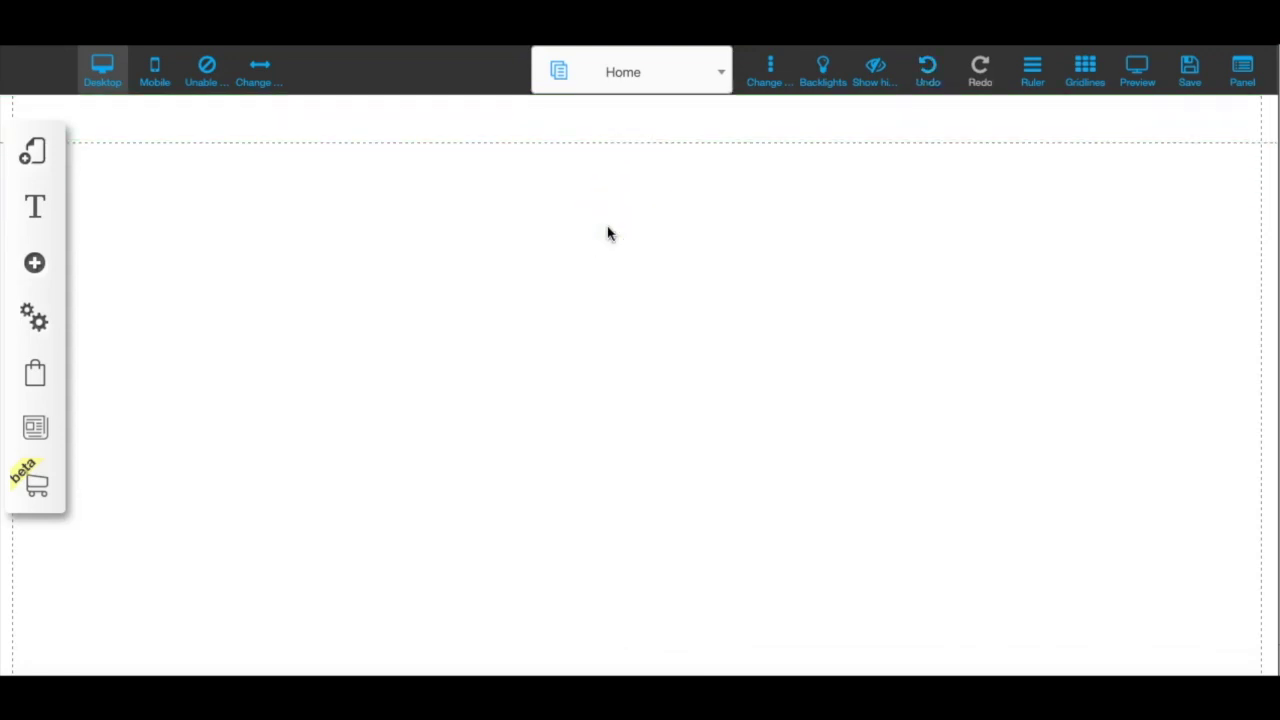
pyautogui.click(42, 155)
# Add the Lead Capture banner with the headline "Our amazing tool will help you do incredible business things!" to the page
pyautogui.click(34, 262)
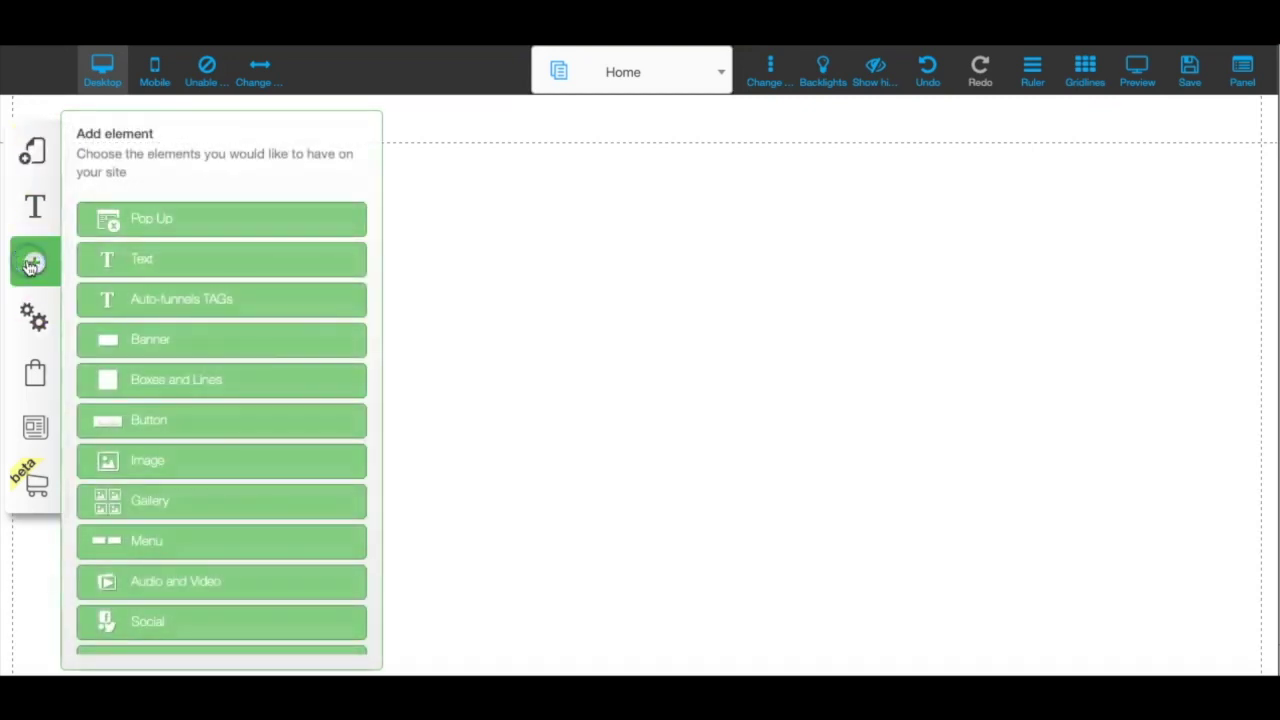
pyautogui.click(168, 345)
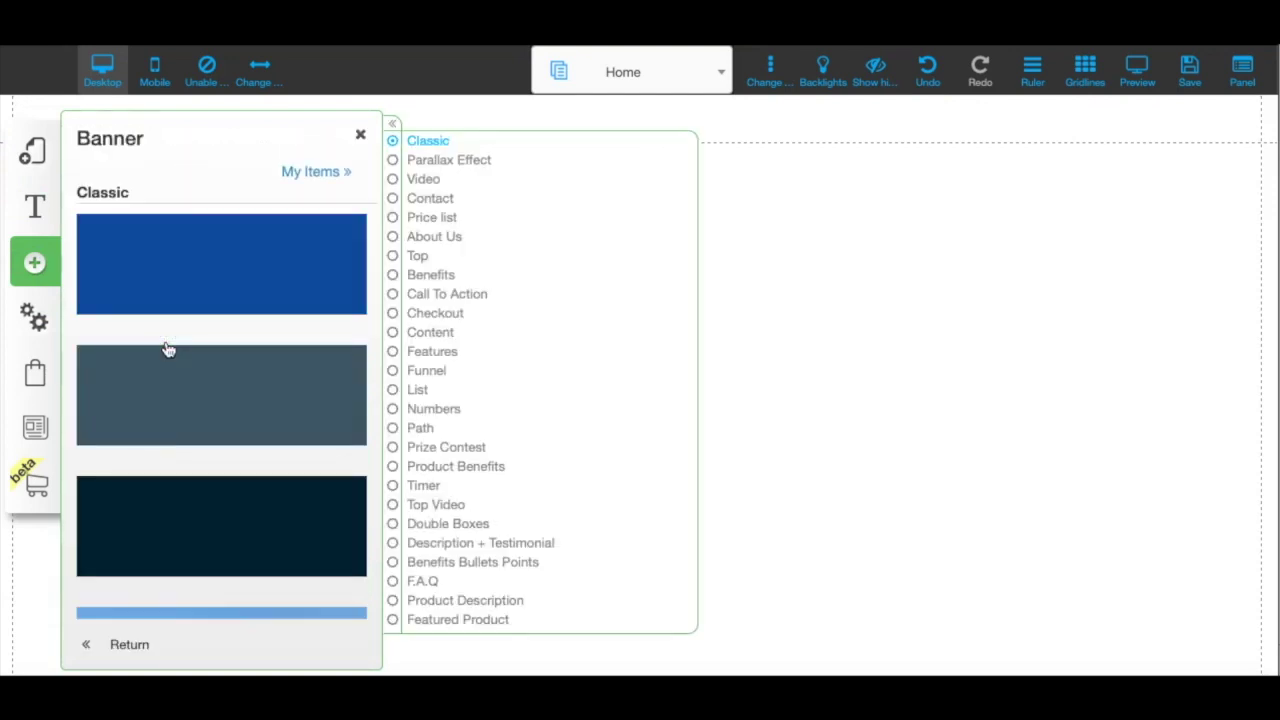
pyautogui.click(183, 341)
pyautogui.scroll(-5, 182, 342)
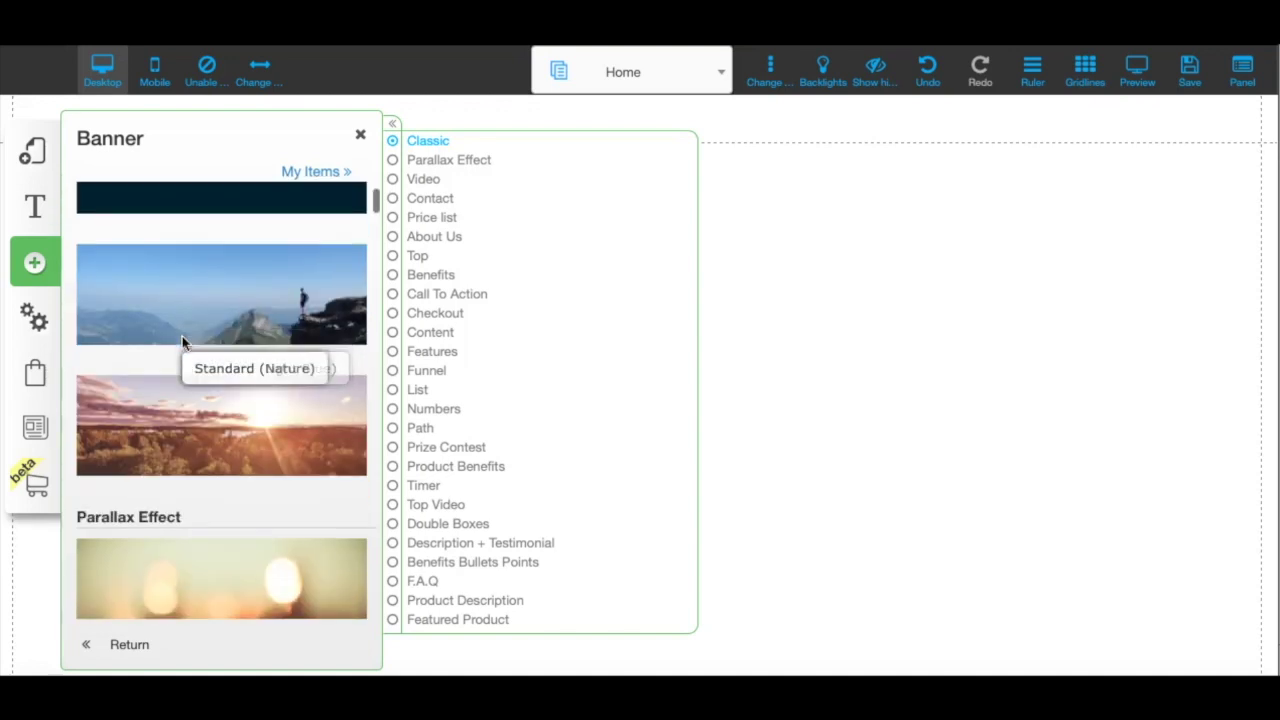
pyautogui.scroll(-7, 182, 342)
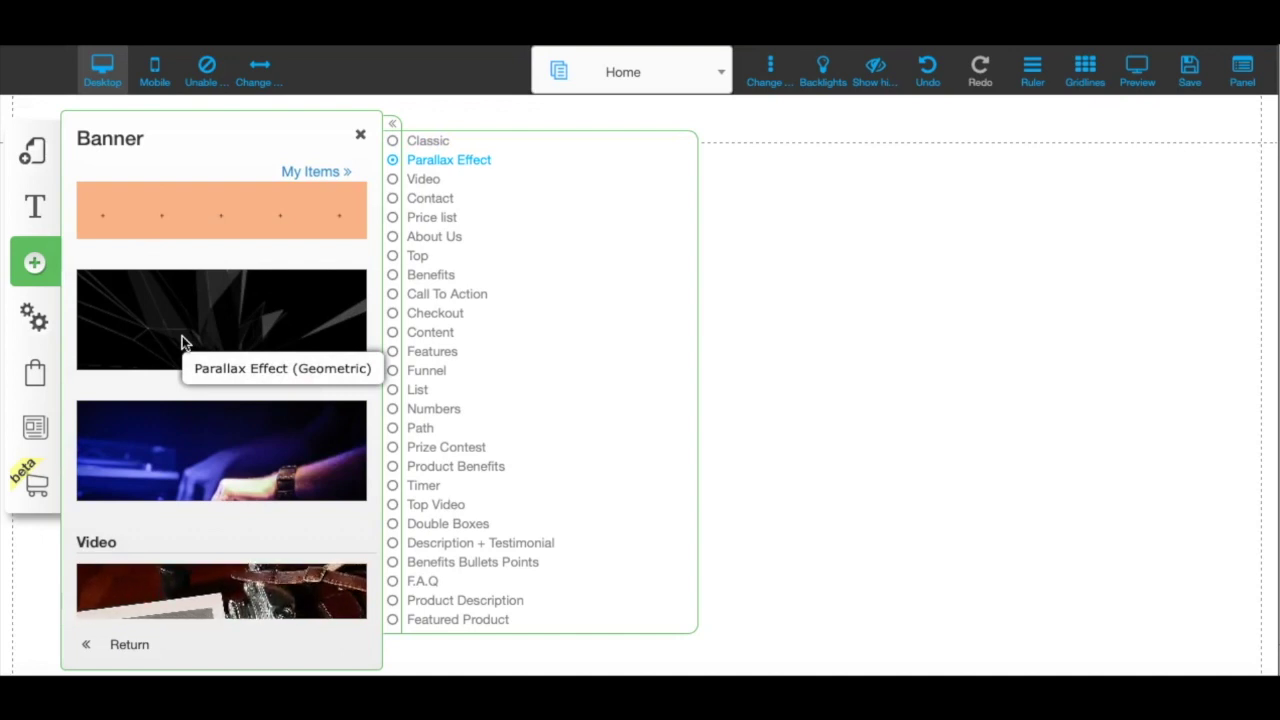
pyautogui.click(471, 408)
pyautogui.scroll(-2, 471, 417)
pyautogui.click(469, 415)
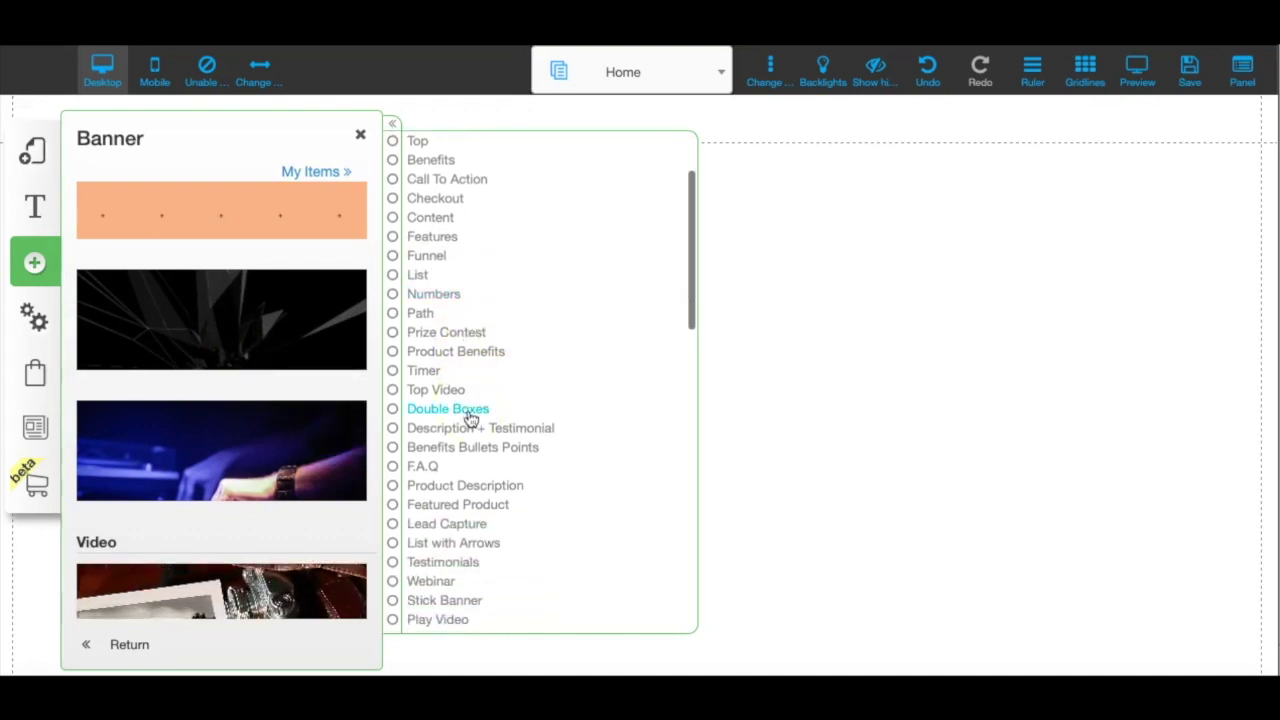
pyautogui.click(423, 526)
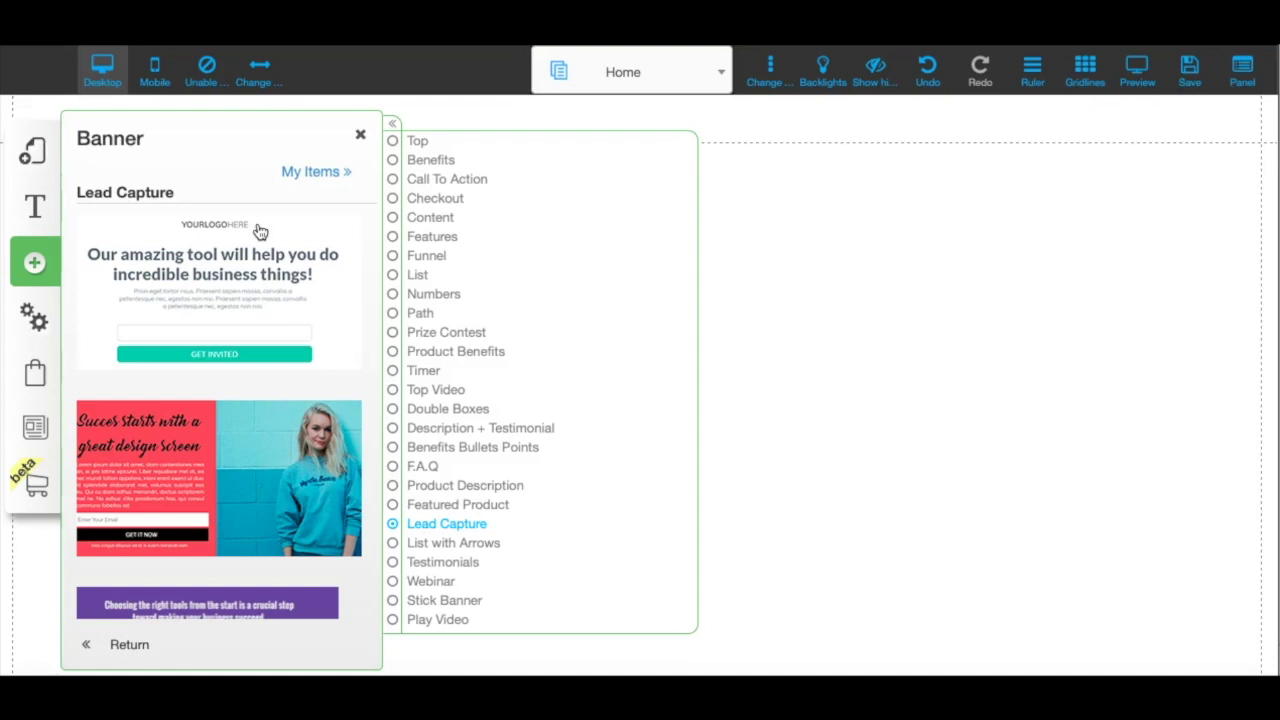
pyautogui.click(315, 246)
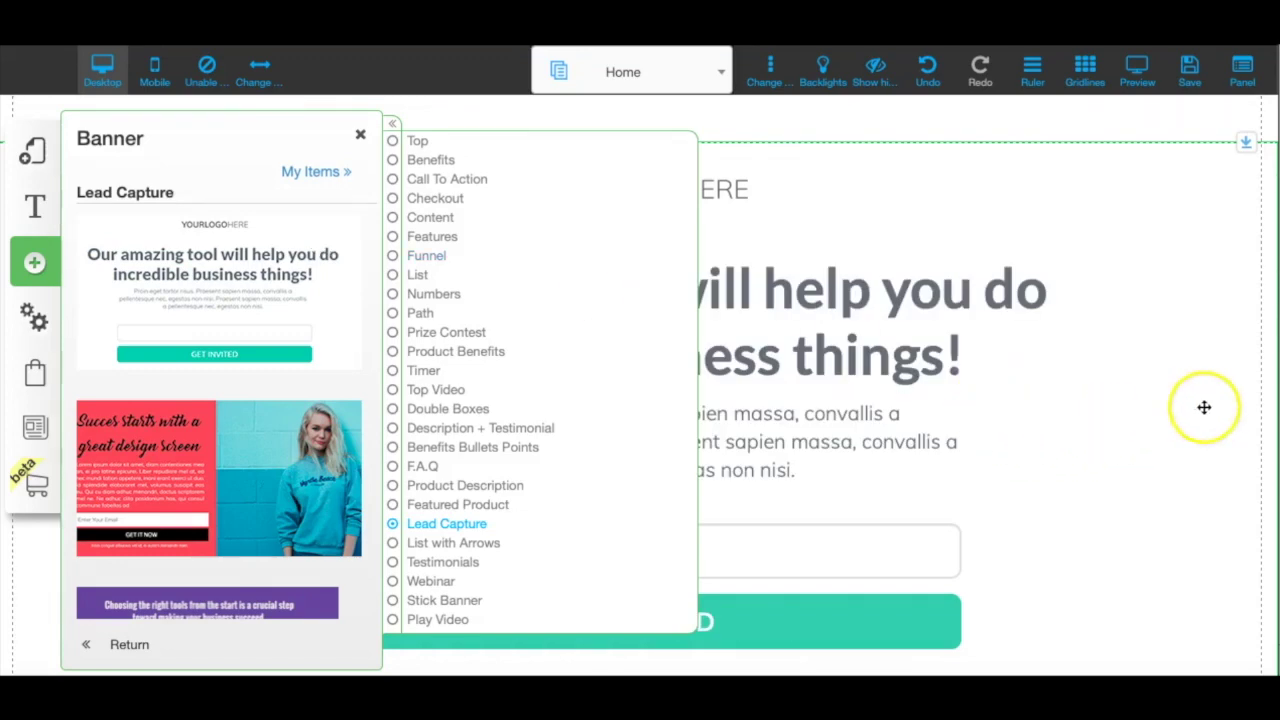
pyautogui.click(1204, 407)
# Examine the added lead capture banner, including its logo text, headline, opt-in form and device image
pyautogui.scroll(-6, 1204, 407)
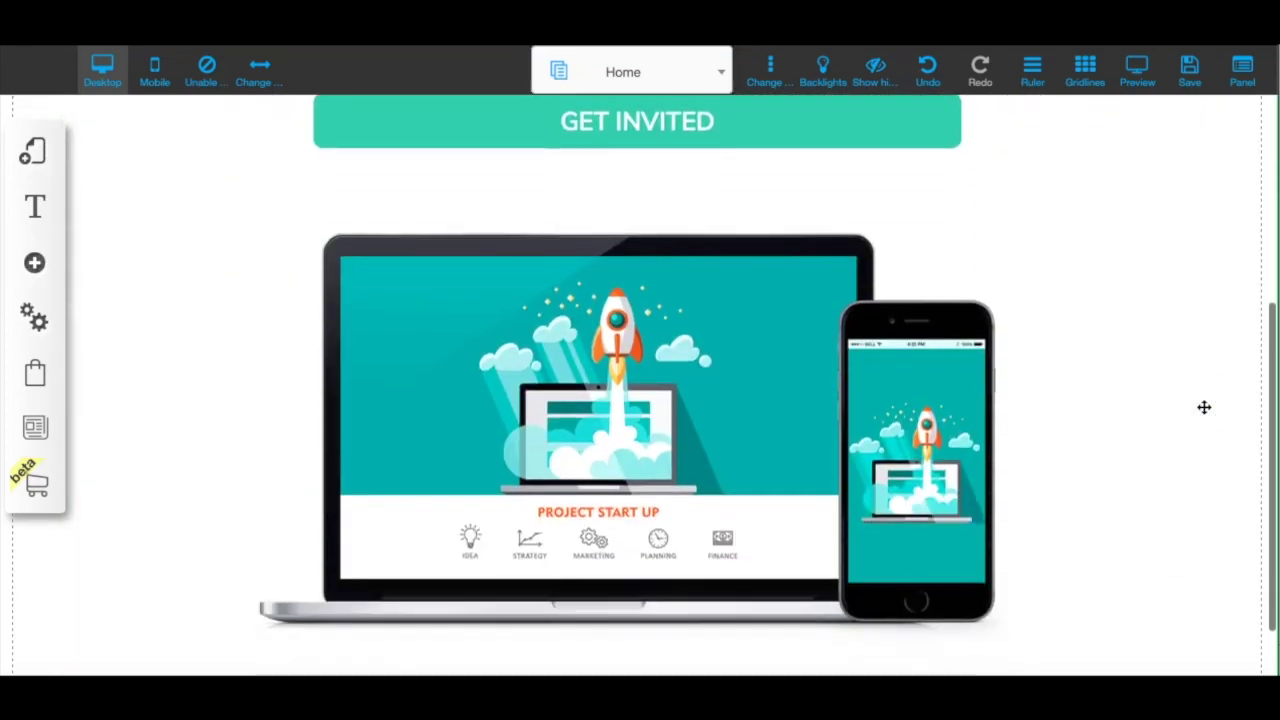
pyautogui.scroll(3, 1204, 407)
pyautogui.scroll(3, 1204, 407)
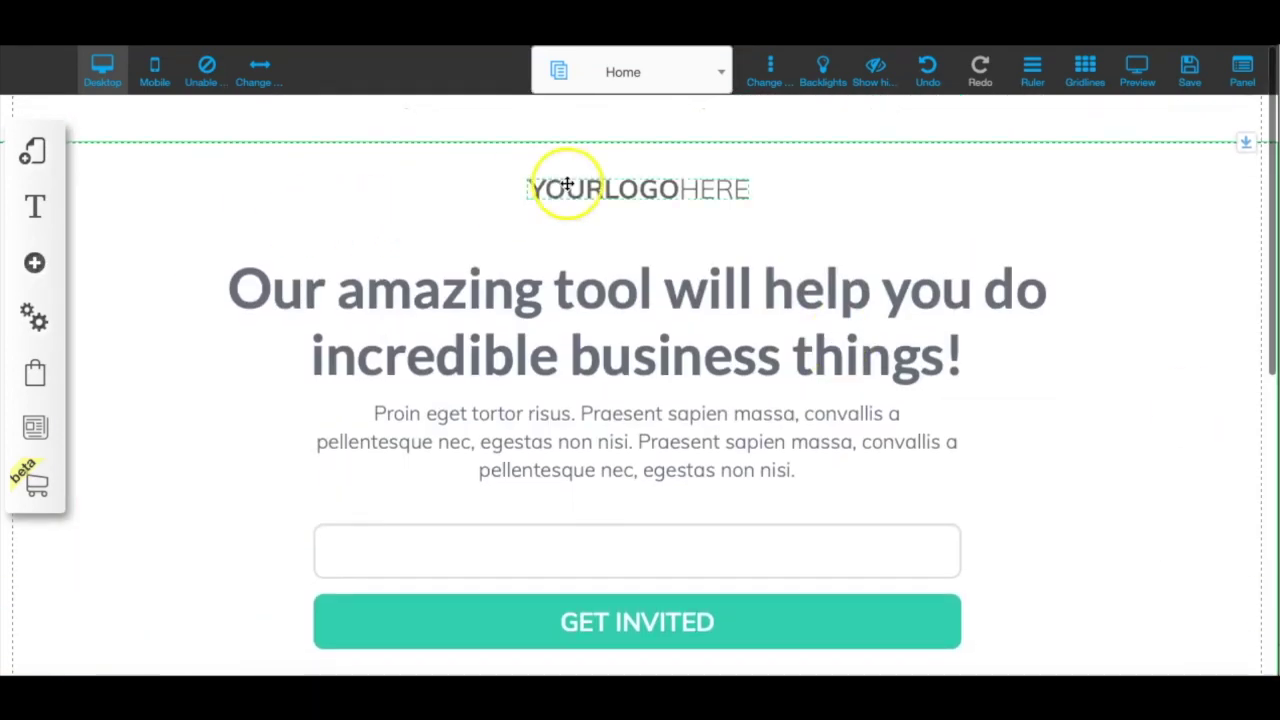
pyautogui.scroll(-2, 556, 345)
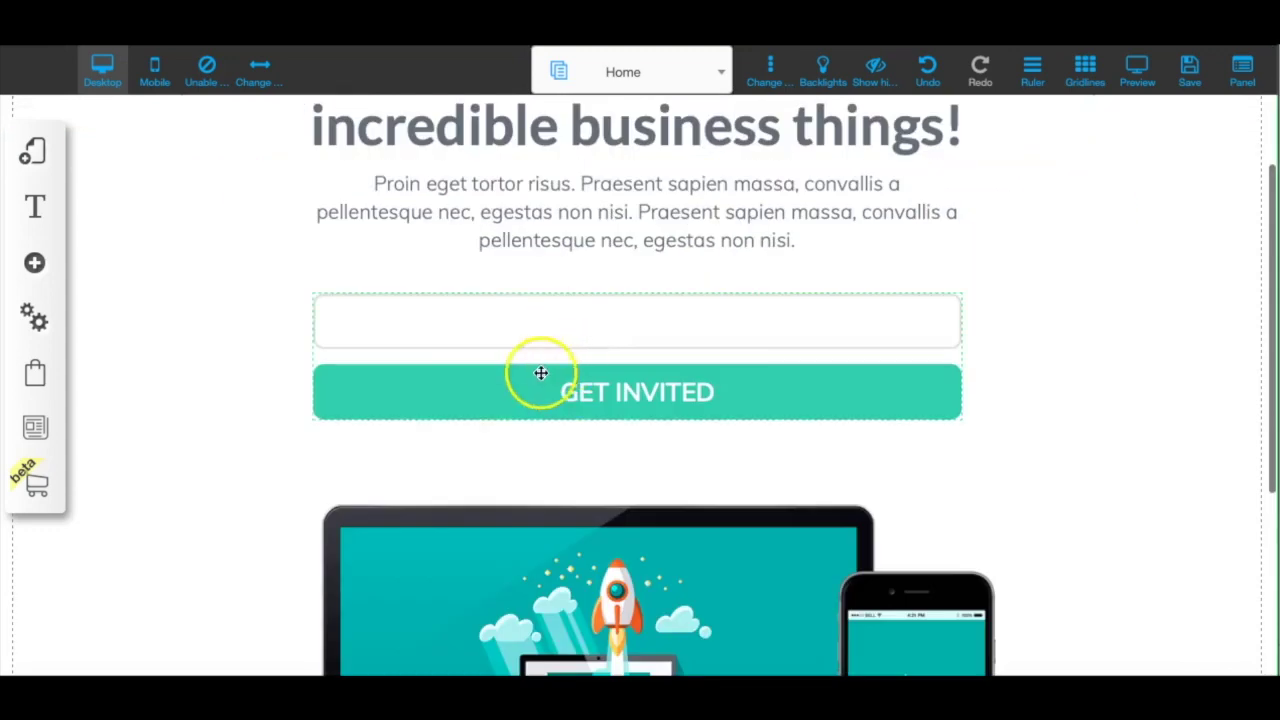
pyautogui.scroll(-3, 481, 375)
pyautogui.scroll(5, 481, 375)
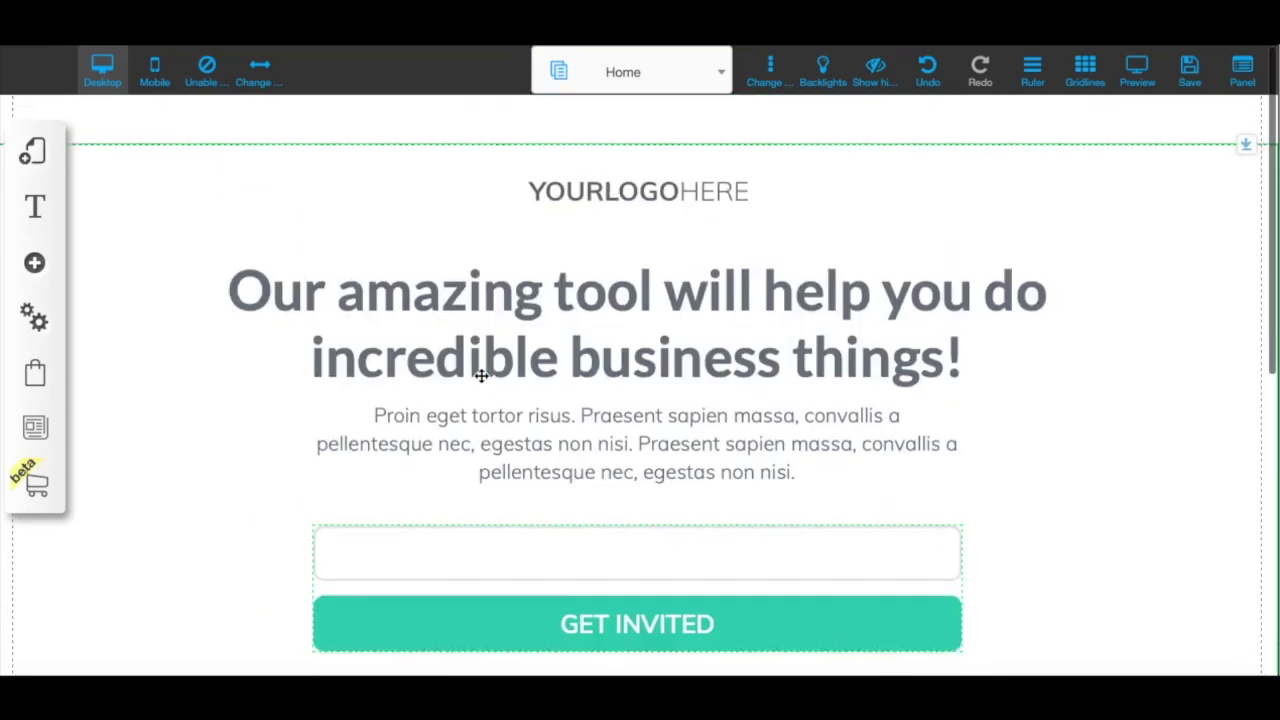
pyautogui.scroll(-1, 481, 375)
pyautogui.click(472, 350)
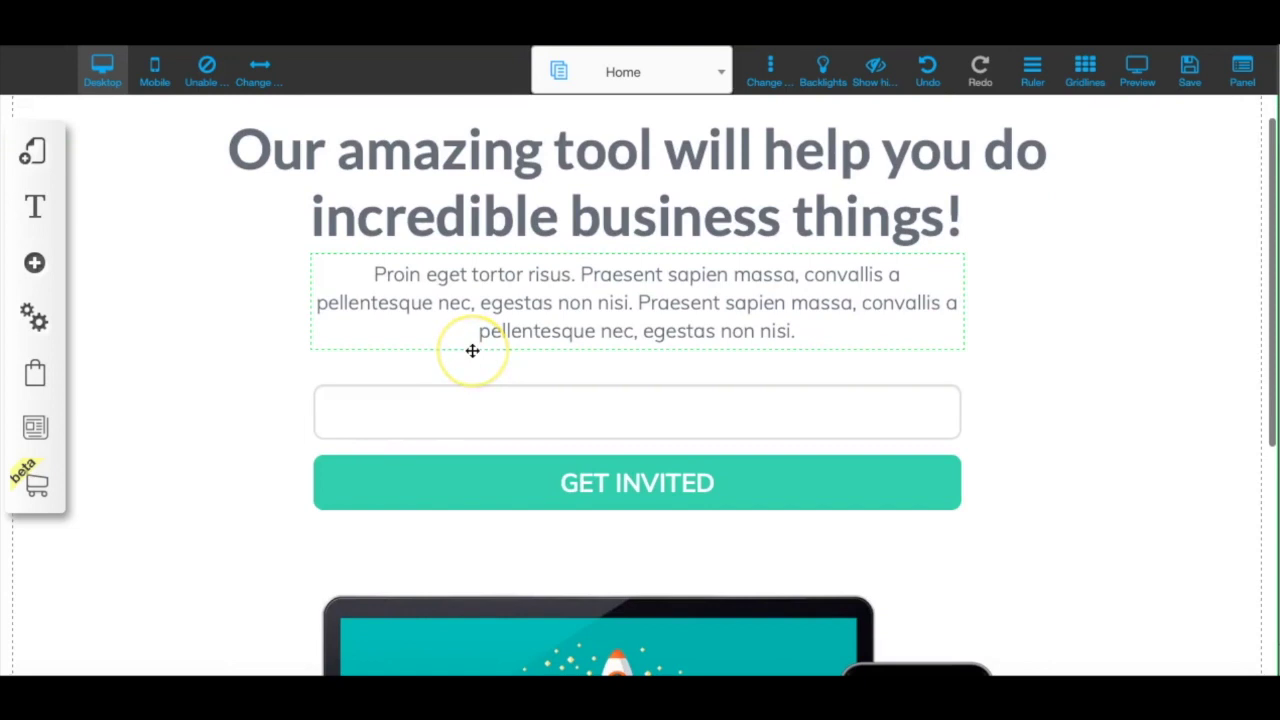
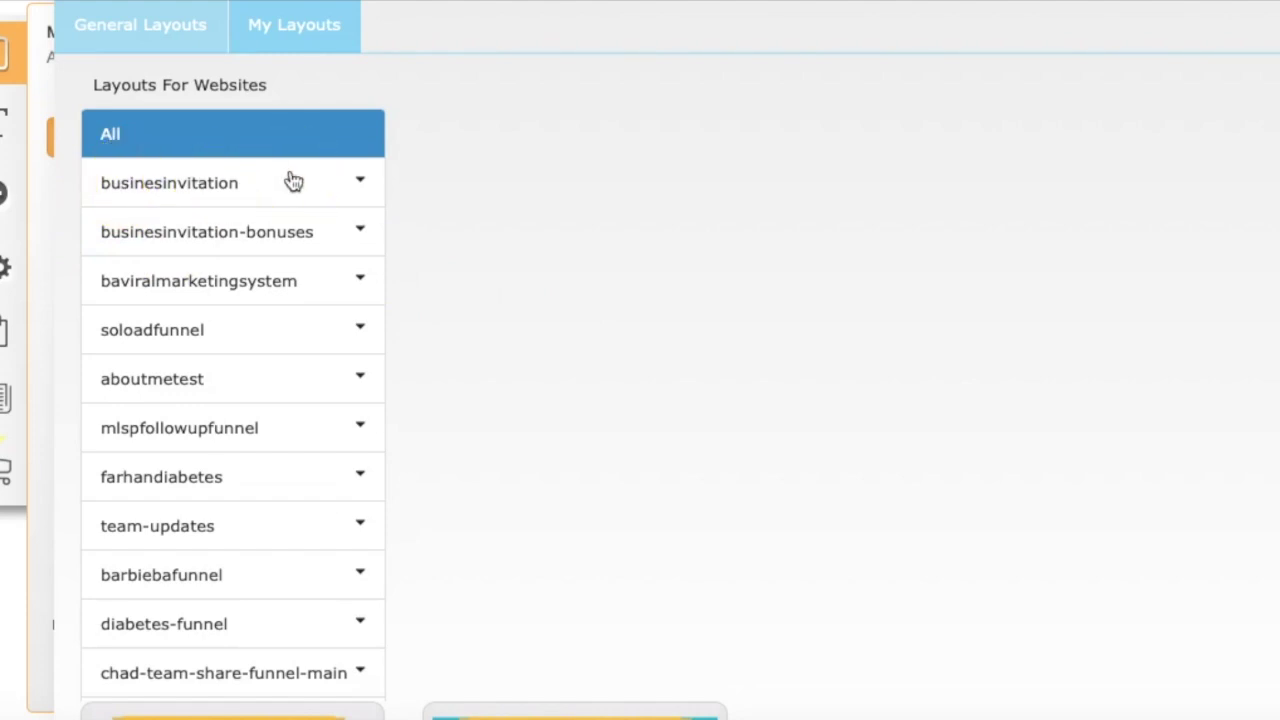
# Add the Sales Page layout from the saved partnerwithbarbie project to the website
pyautogui.scroll(-2, 343, 199)
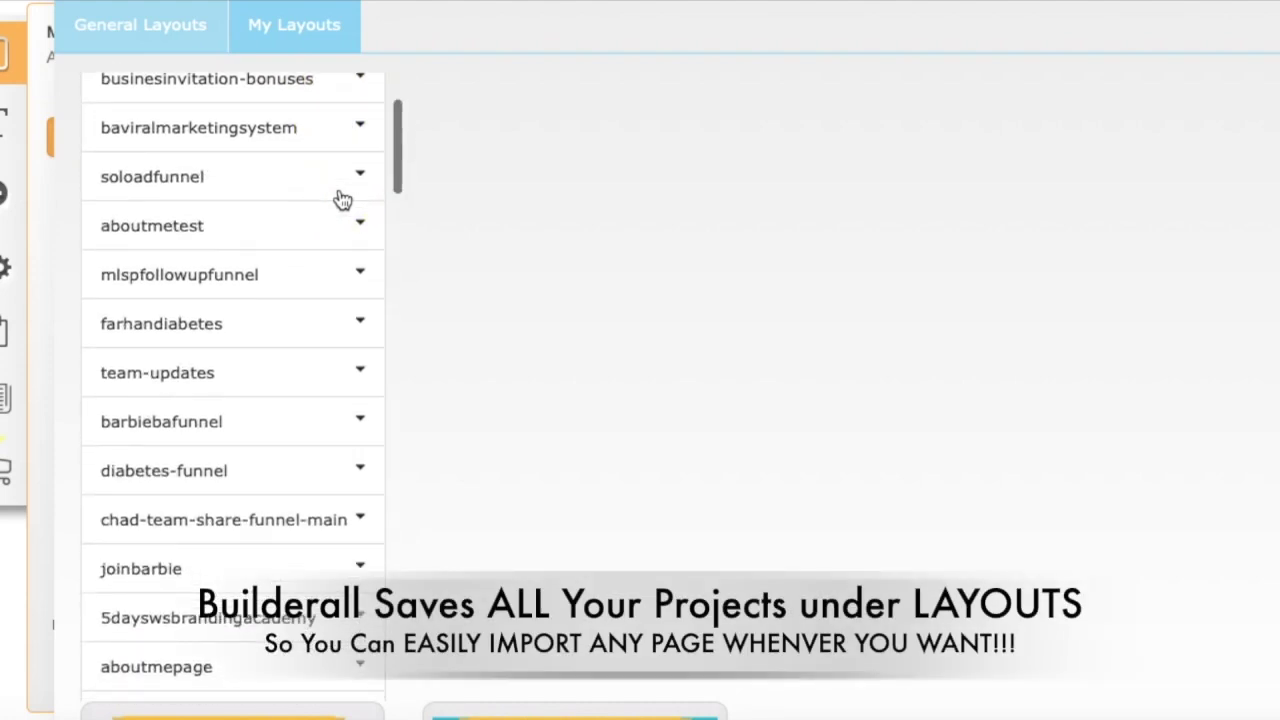
pyautogui.scroll(-1, 343, 199)
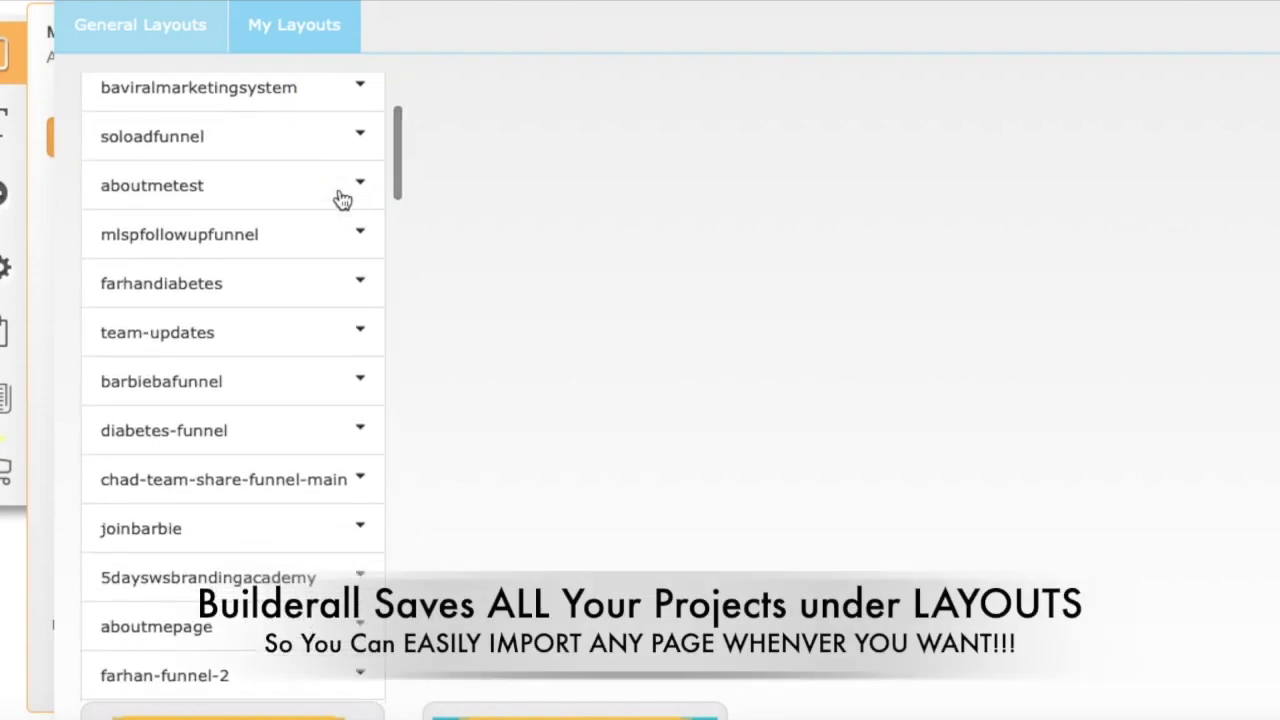
pyautogui.scroll(-2, 343, 199)
pyautogui.scroll(-2, 343, 199)
pyautogui.scroll(-4, 343, 199)
pyautogui.scroll(4, 343, 199)
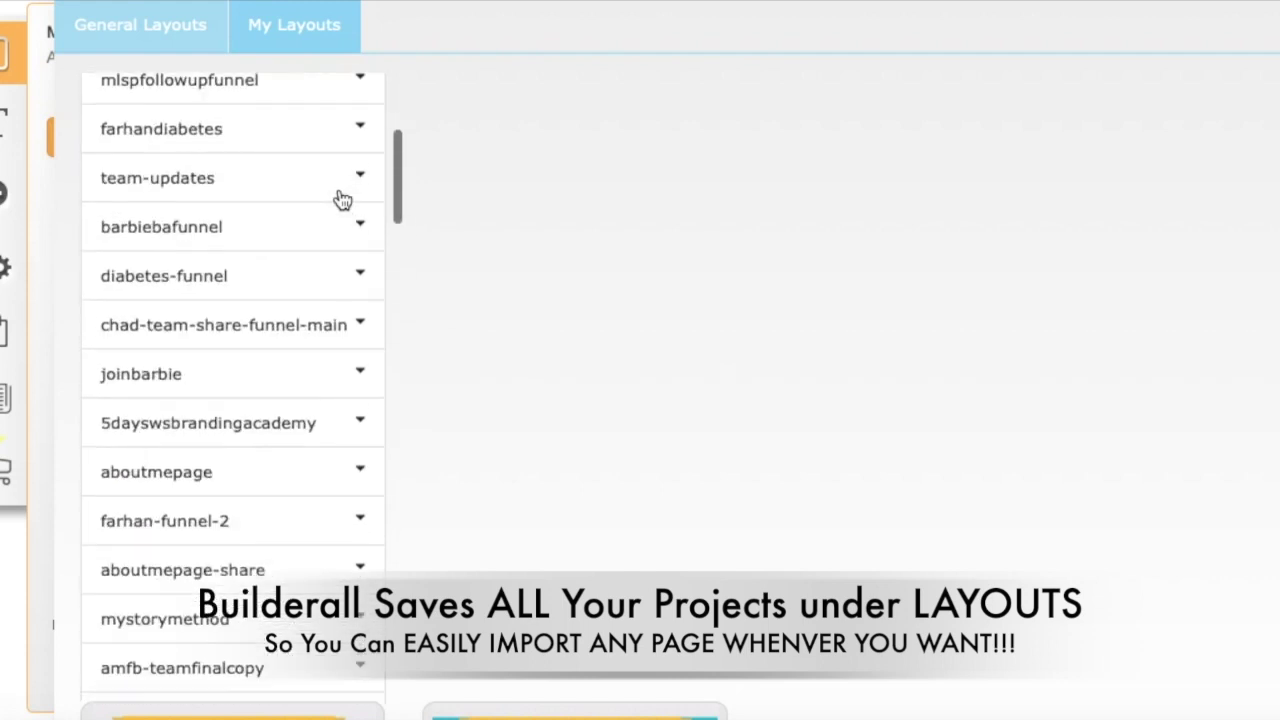
pyautogui.scroll(1, 343, 199)
pyautogui.scroll(7, 343, 199)
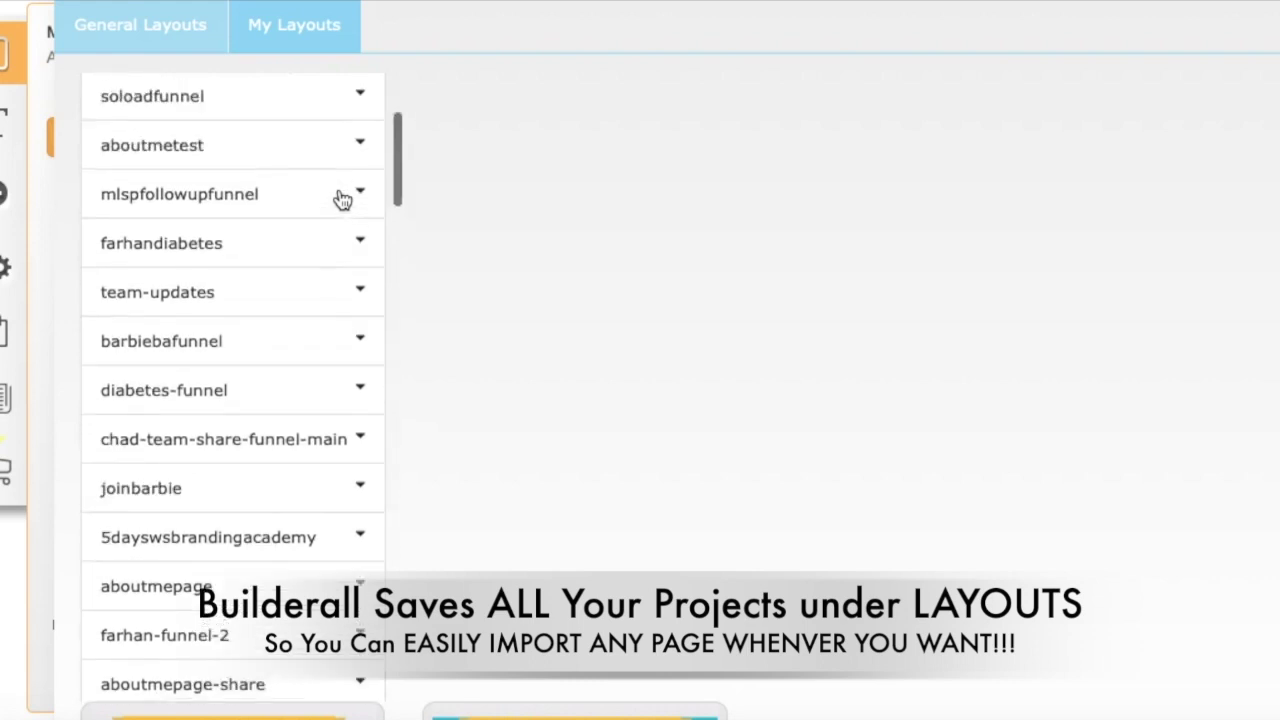
pyautogui.scroll(-4, 343, 199)
pyautogui.scroll(-11, 343, 199)
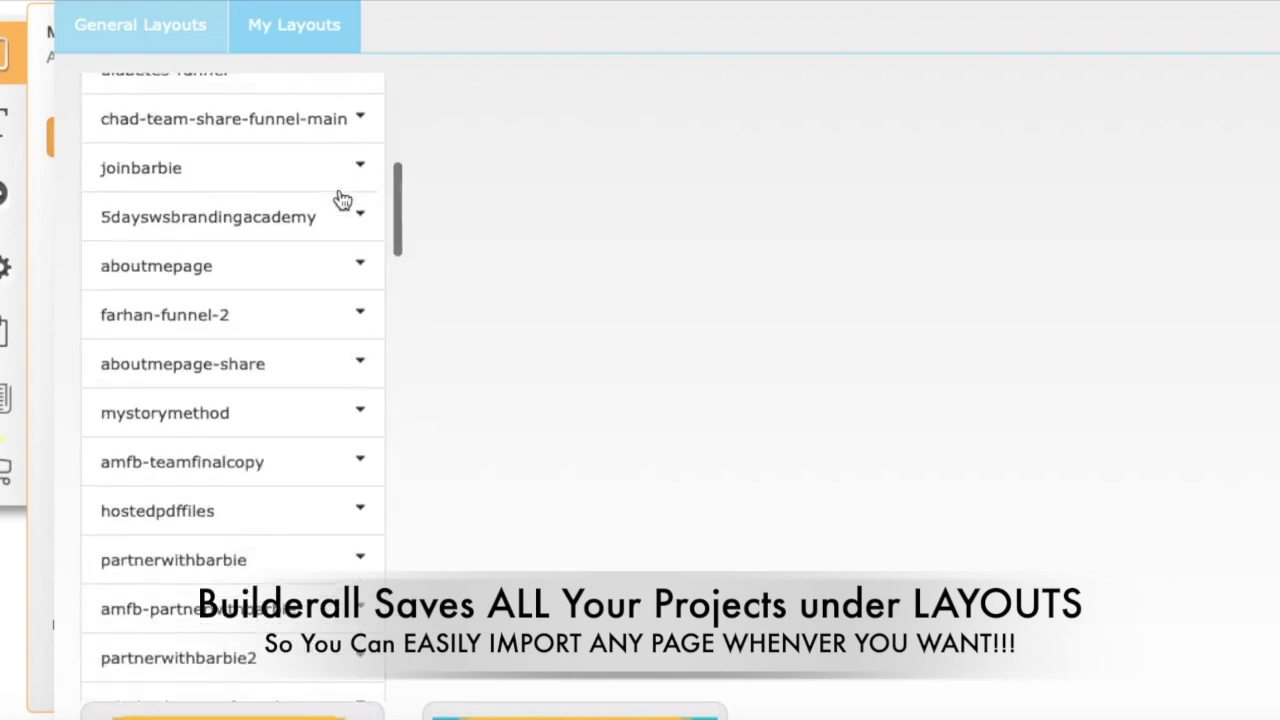
pyautogui.click(359, 395)
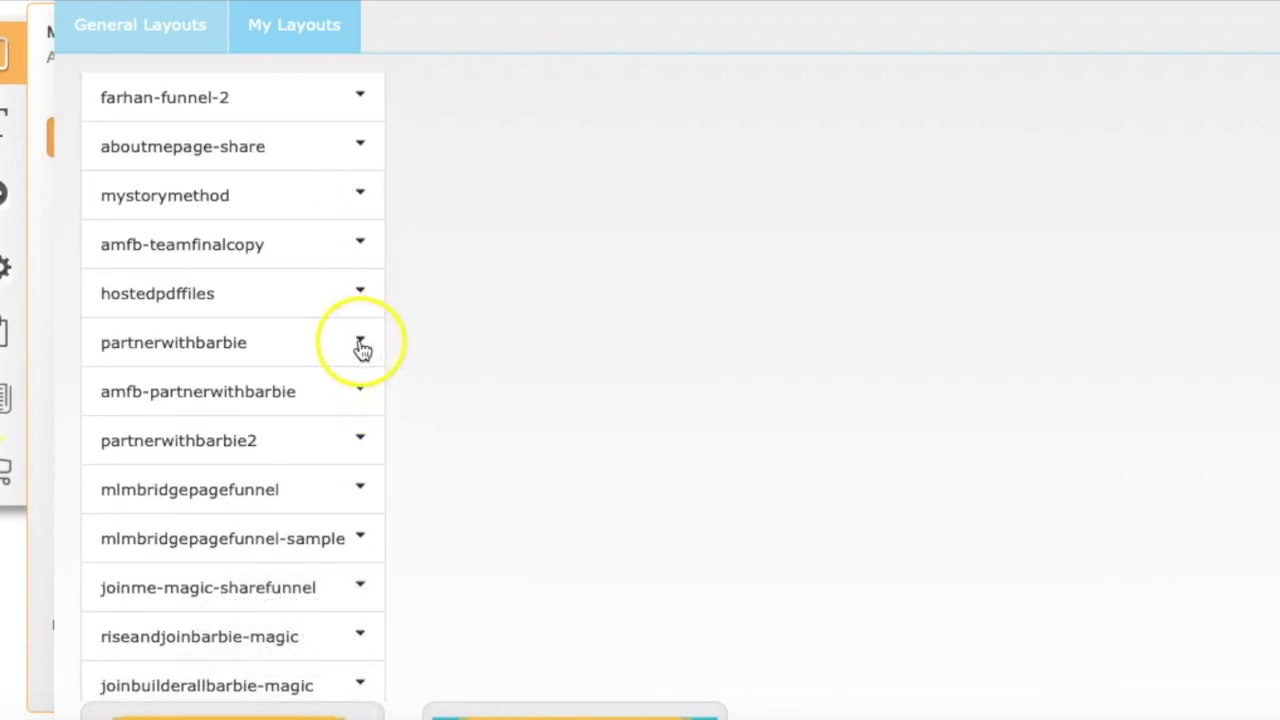
pyautogui.click(360, 345)
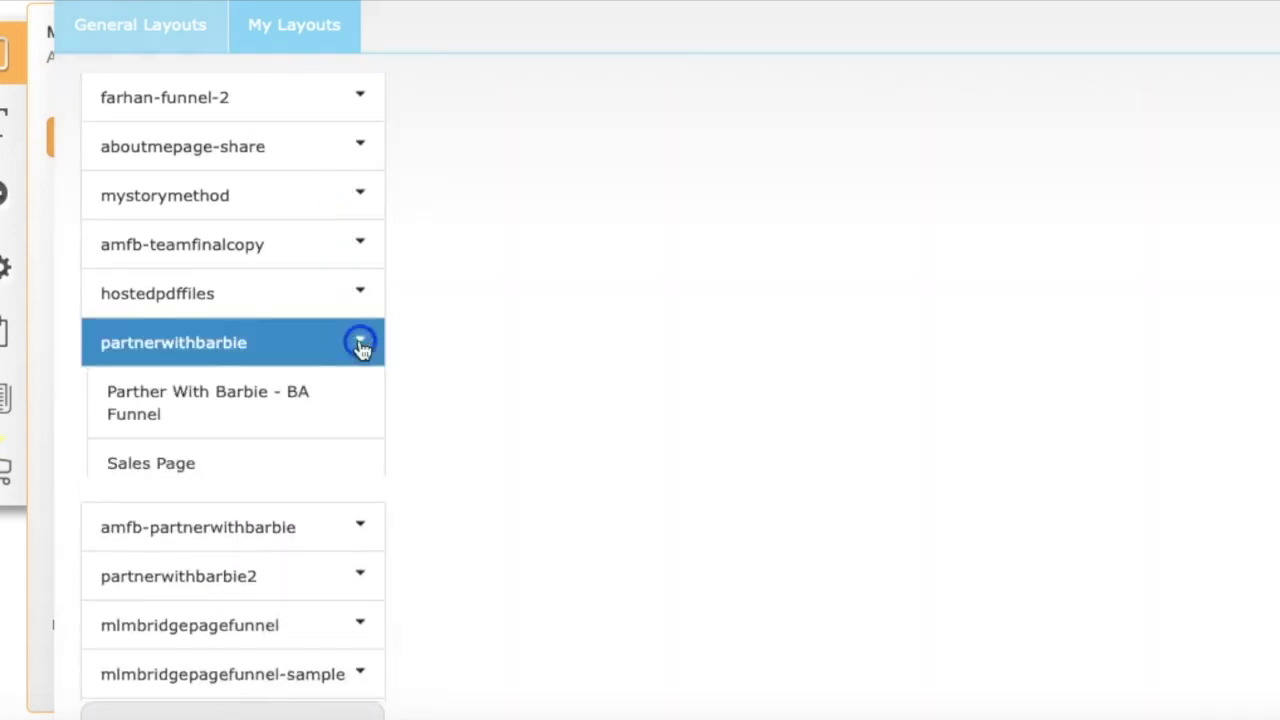
pyautogui.click(245, 465)
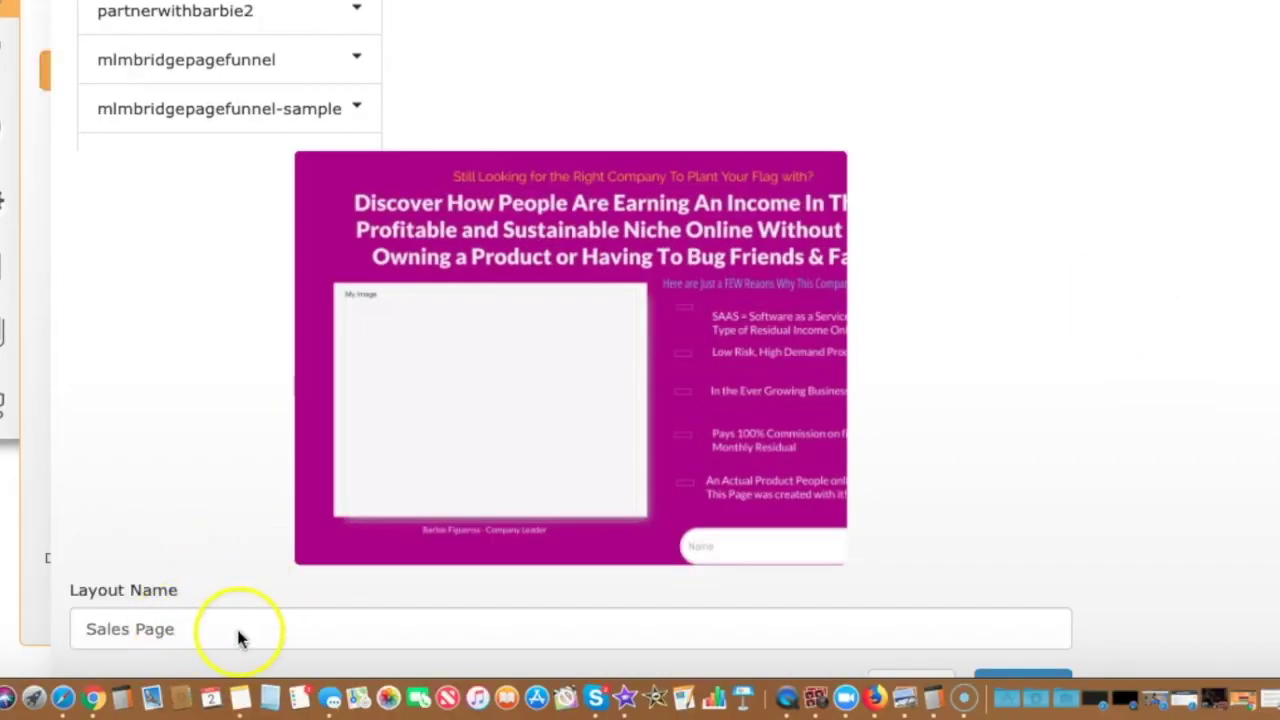
pyautogui.click(1005, 680)
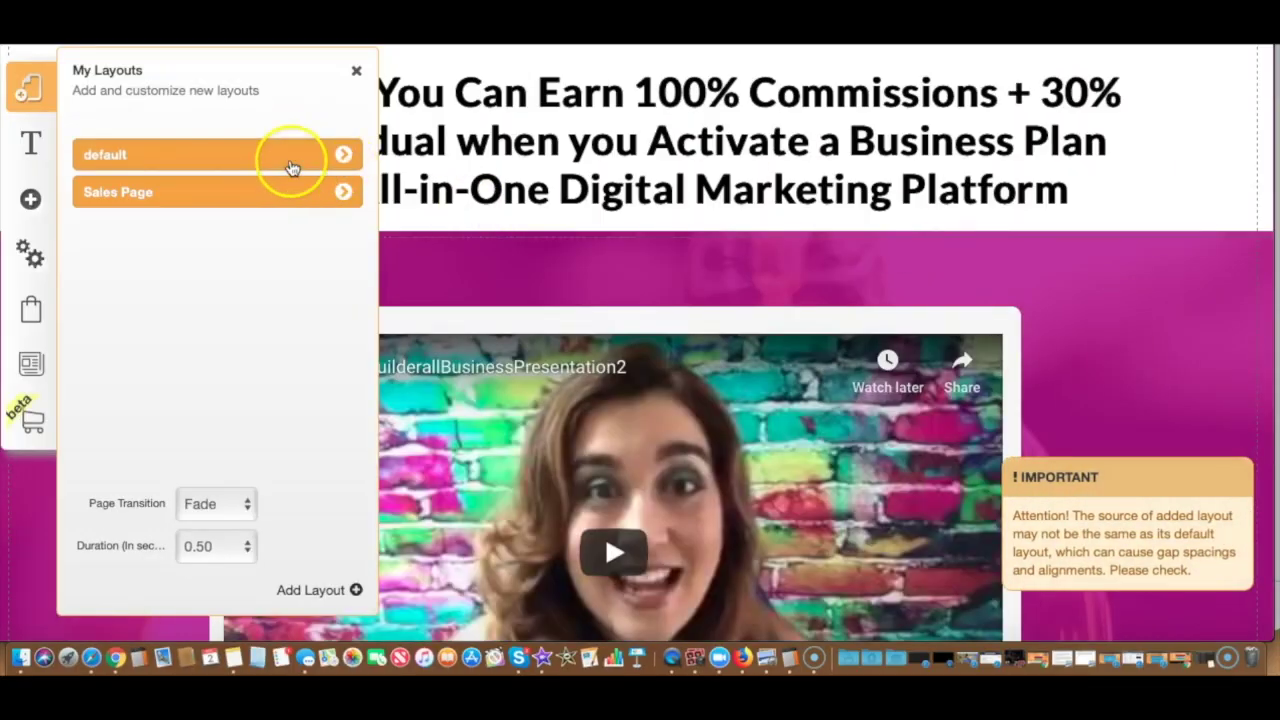
# Compare the default layout with the imported Sales Page layout and examine the sales page's sections
pyautogui.click(343, 155)
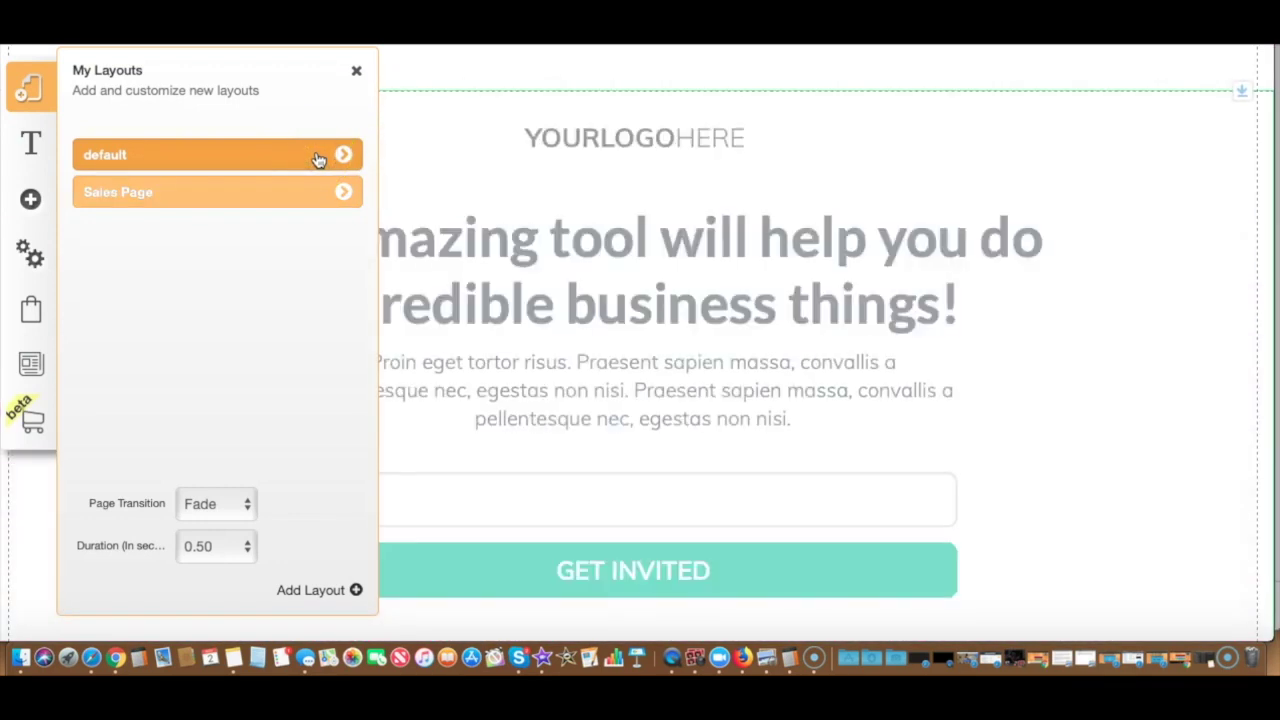
pyautogui.click(315, 203)
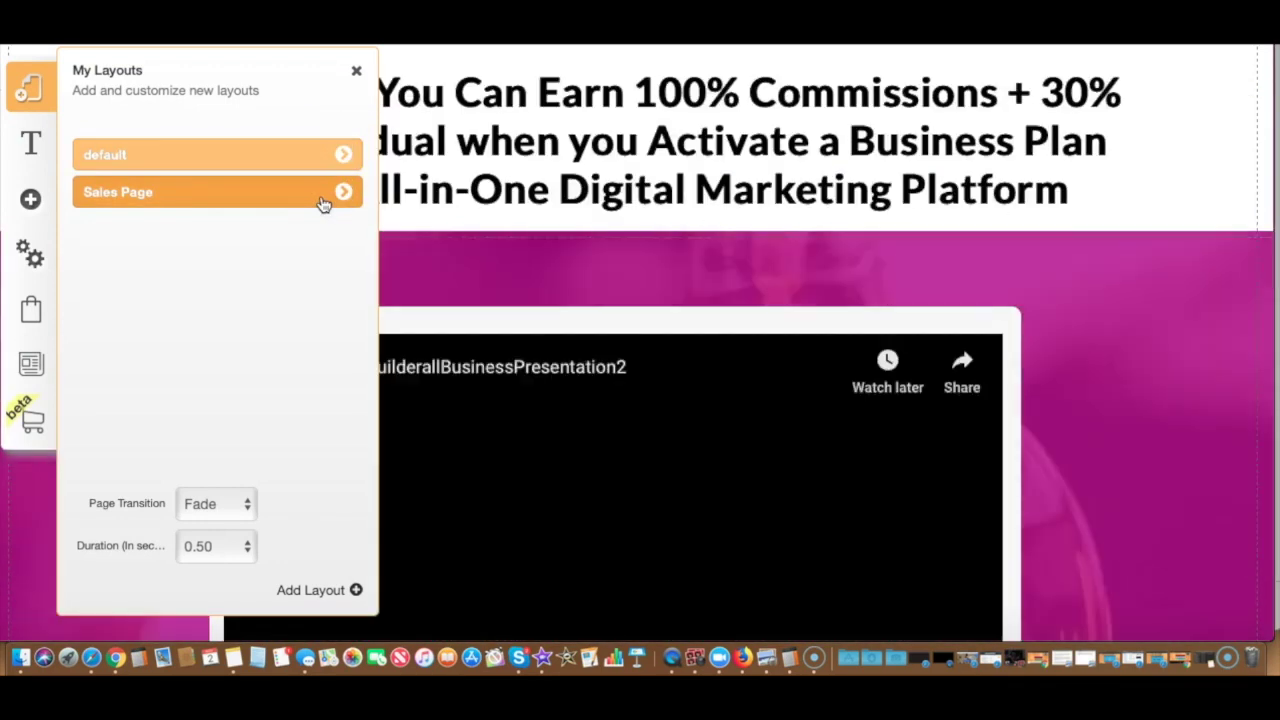
pyautogui.click(1212, 388)
pyautogui.scroll(-15, 1205, 393)
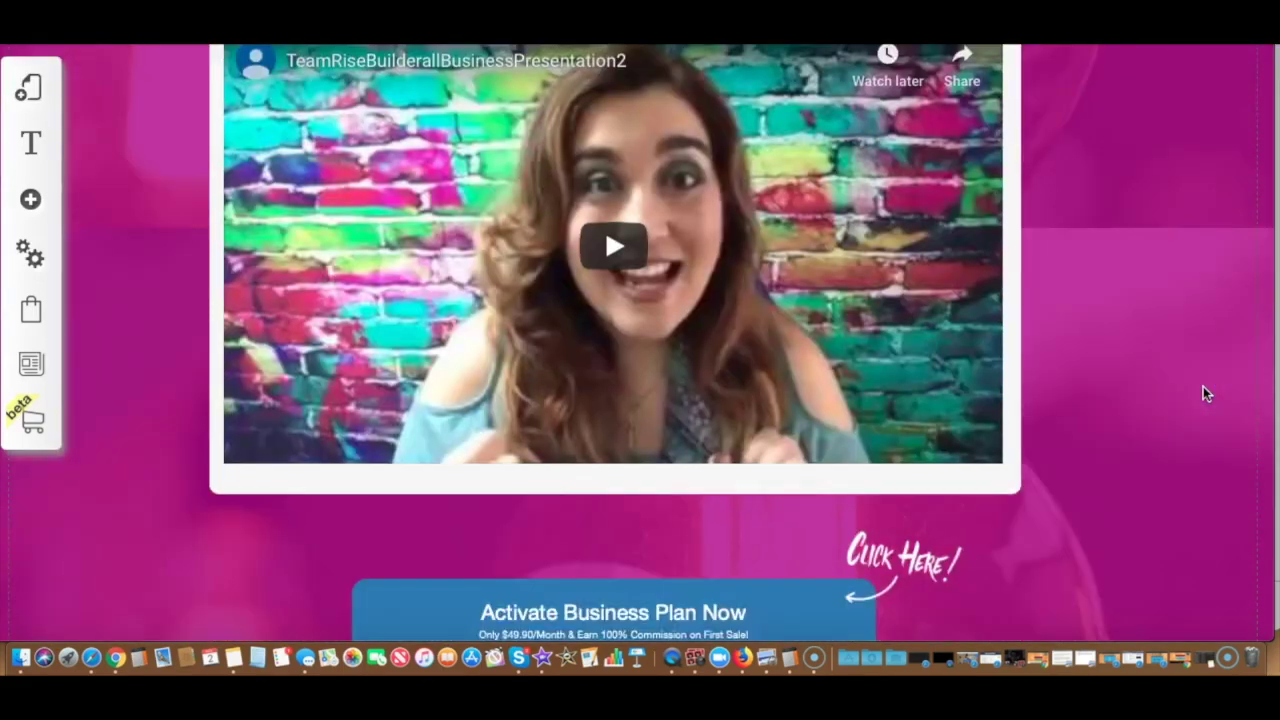
pyautogui.scroll(-15, 1203, 393)
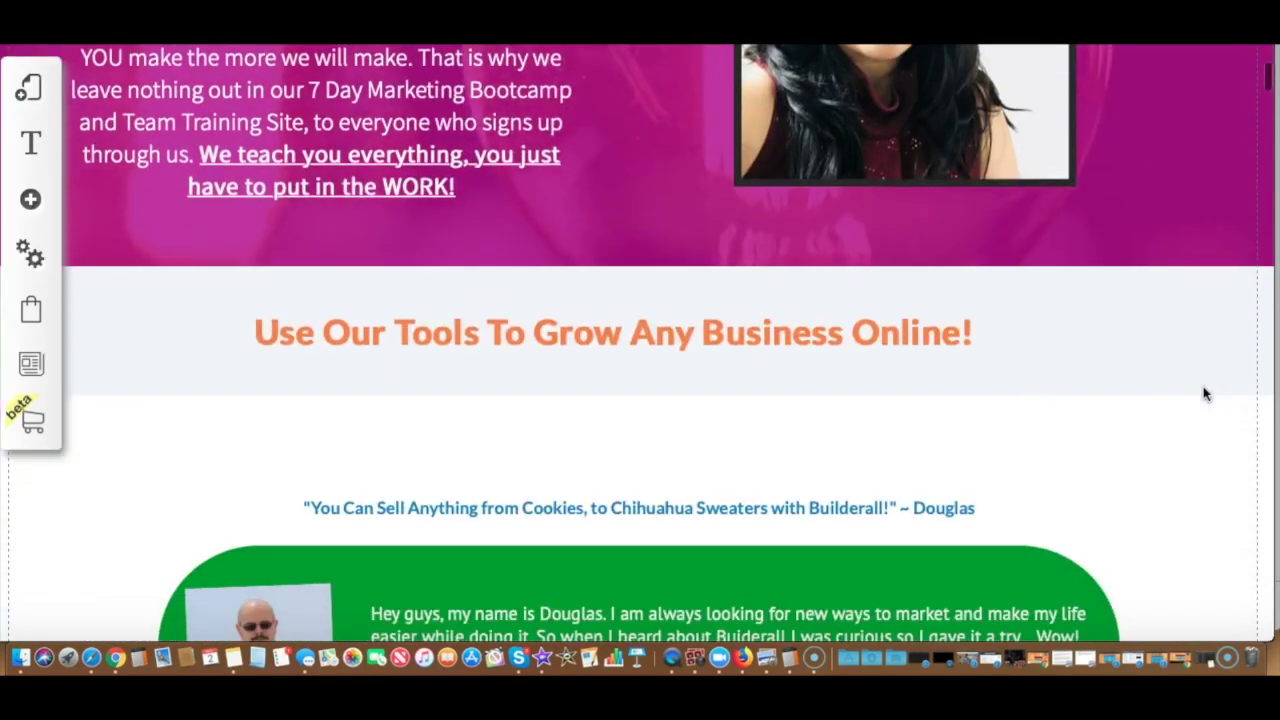
pyautogui.scroll(-15, 1203, 393)
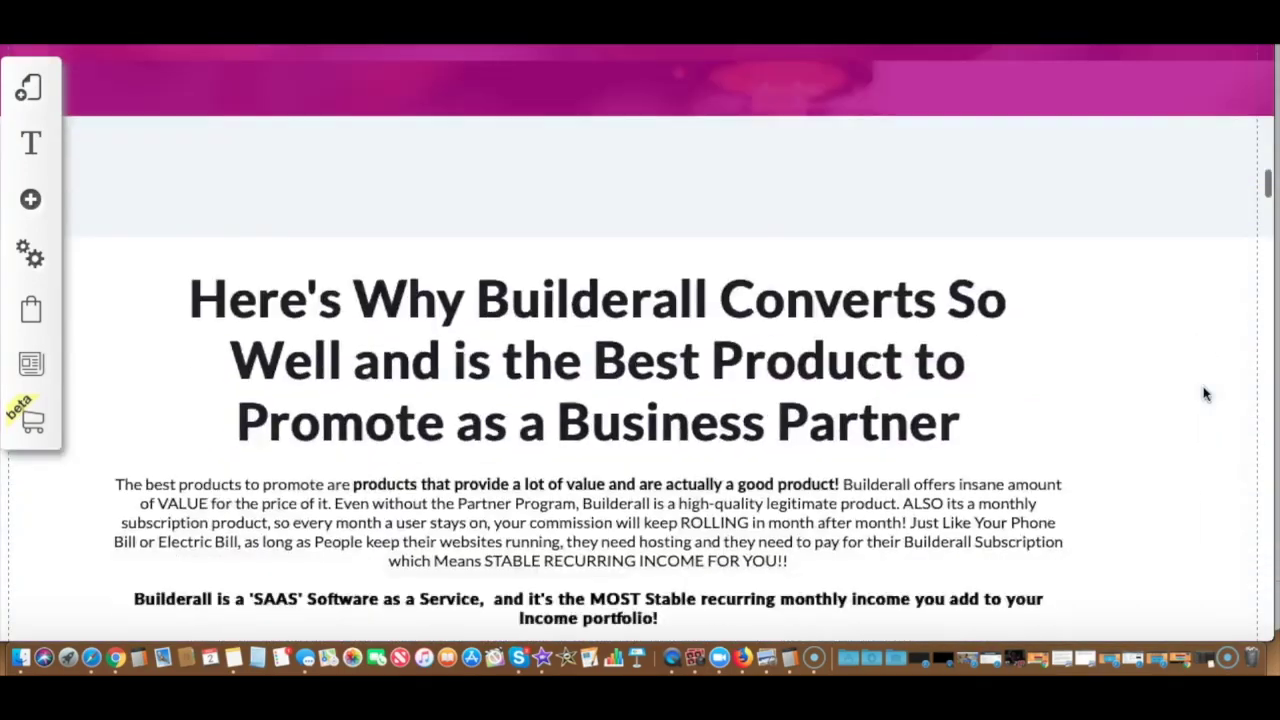
pyautogui.scroll(-15, 1203, 393)
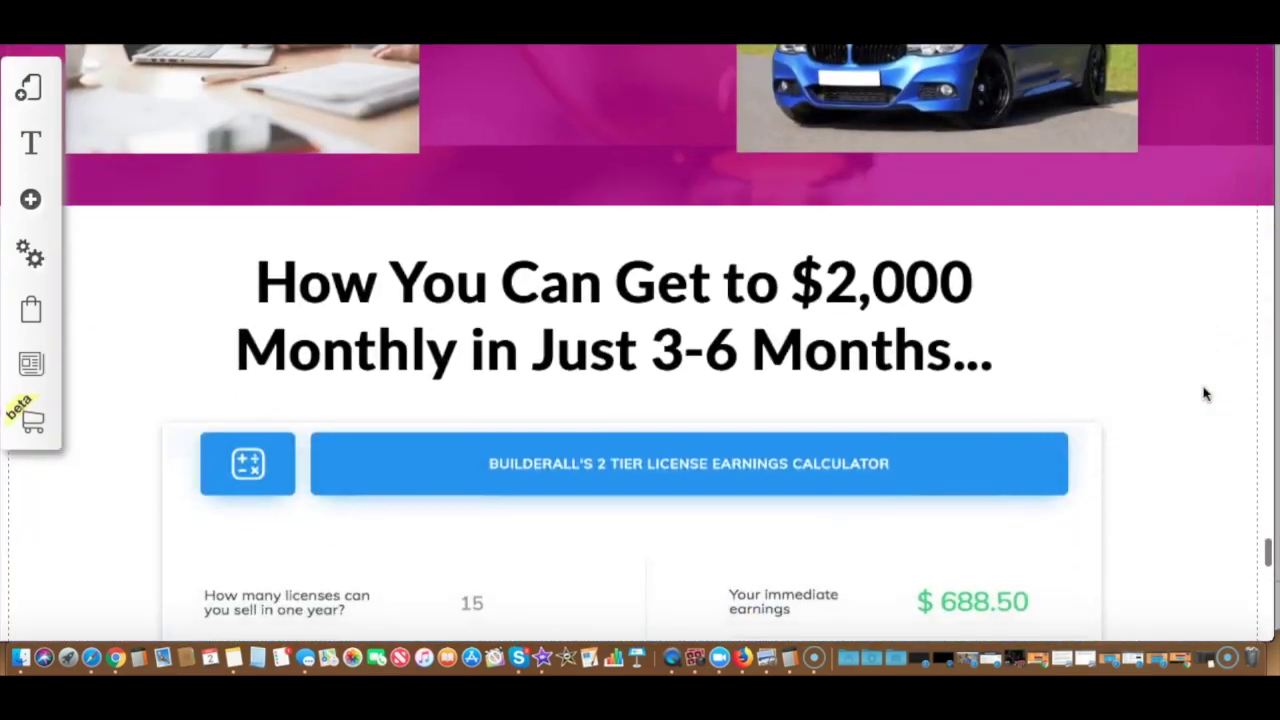
pyautogui.scroll(15, 1205, 394)
pyautogui.scroll(10, 1205, 393)
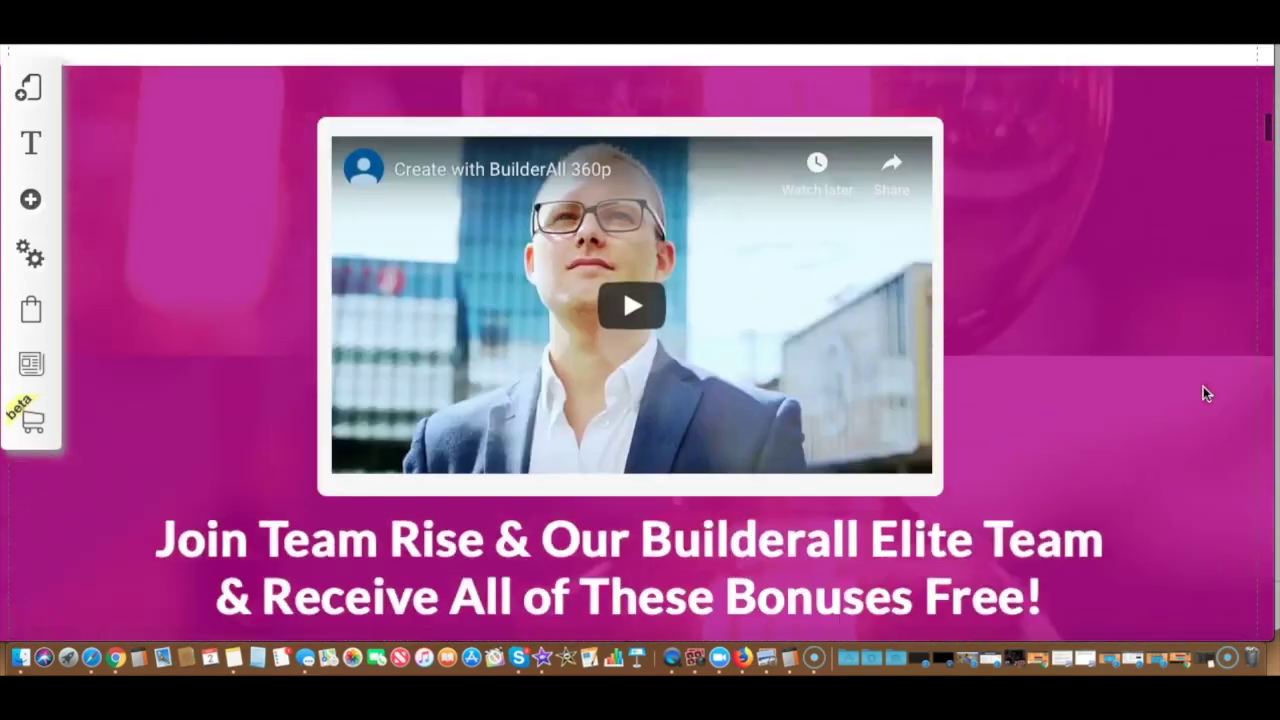